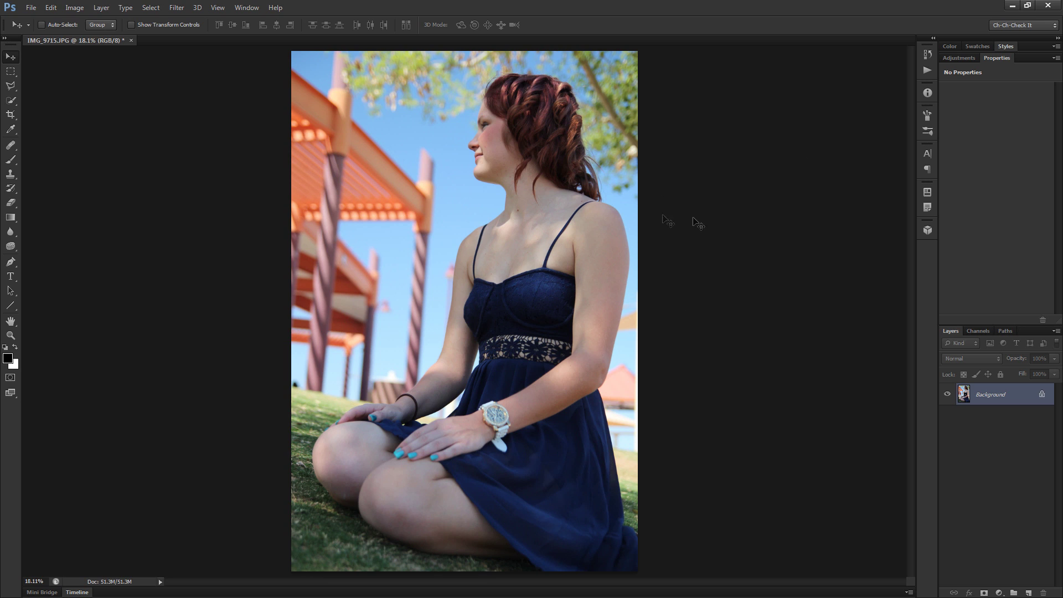
Show the Adjustments panel with its adjustment-type icons for IMG_9715.JPG
left_click(966, 59)
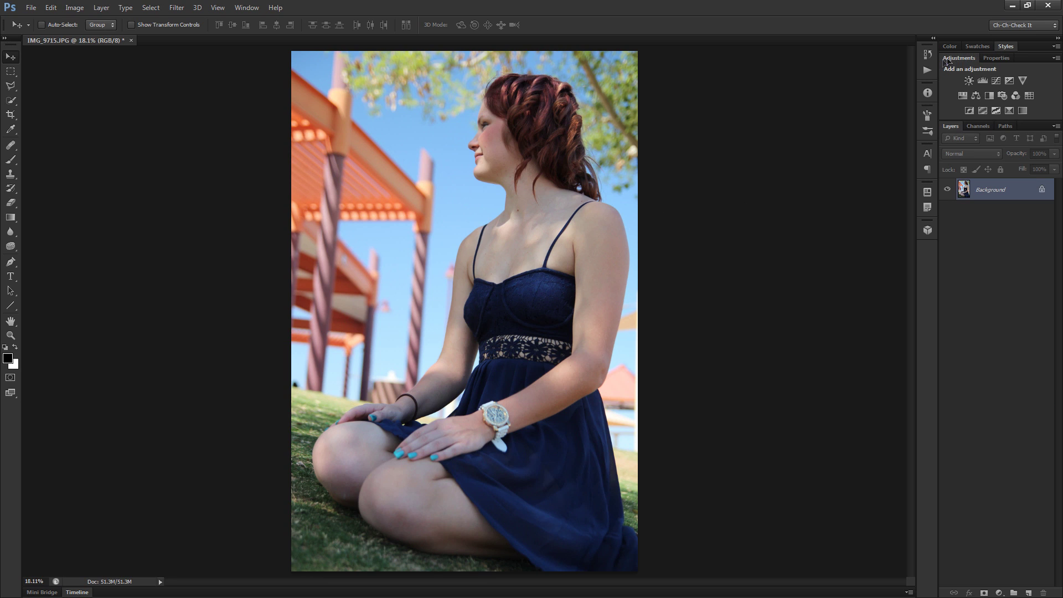
Add a Black & White adjustment layer, try Overlay blending, then return it to Normal
left_click(991, 96)
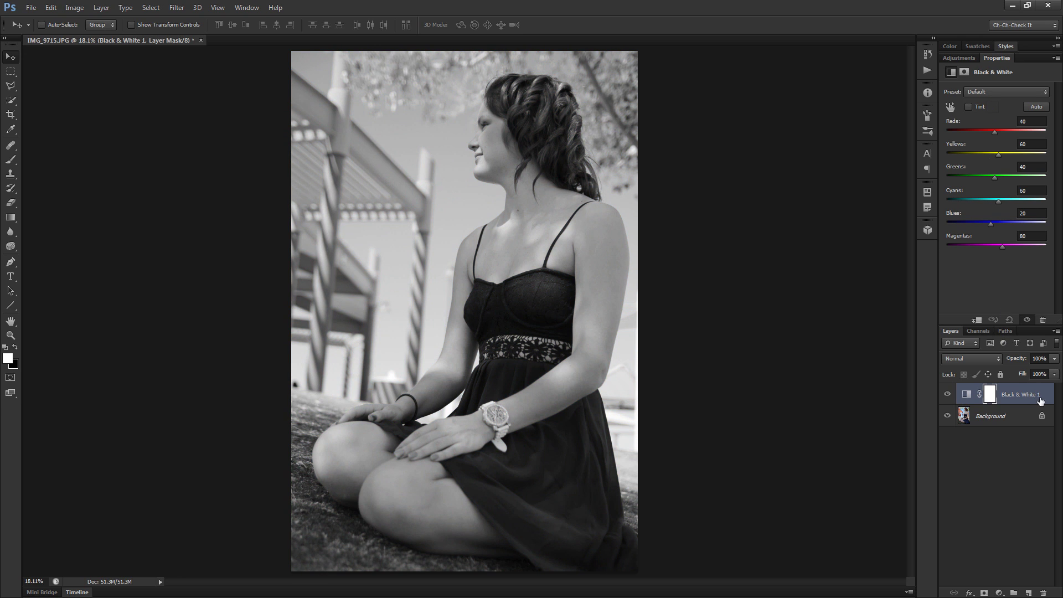
key("ctrl+2")
left_click(973, 359)
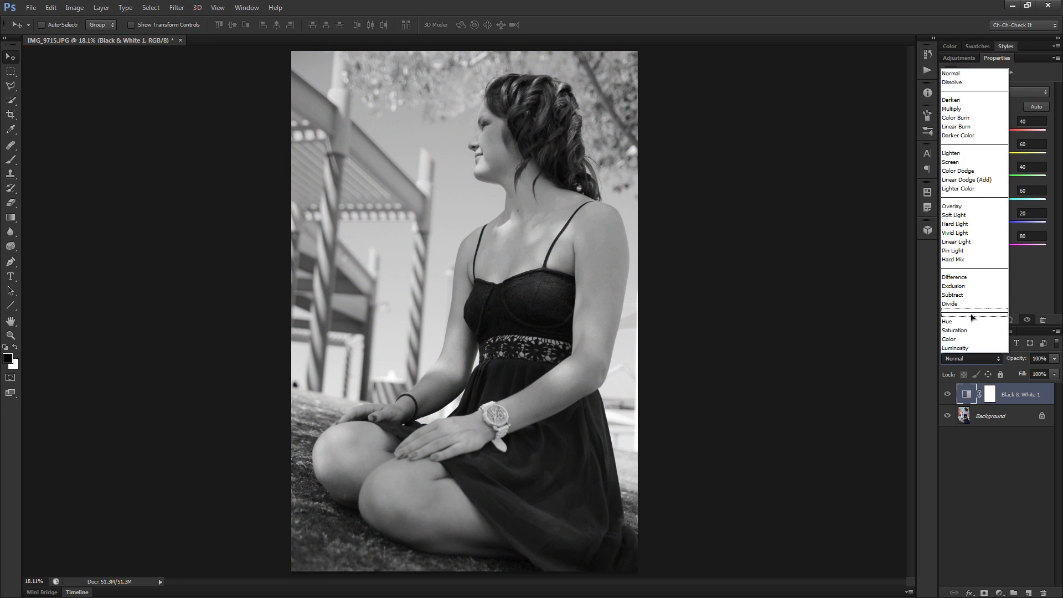
left_click(964, 208)
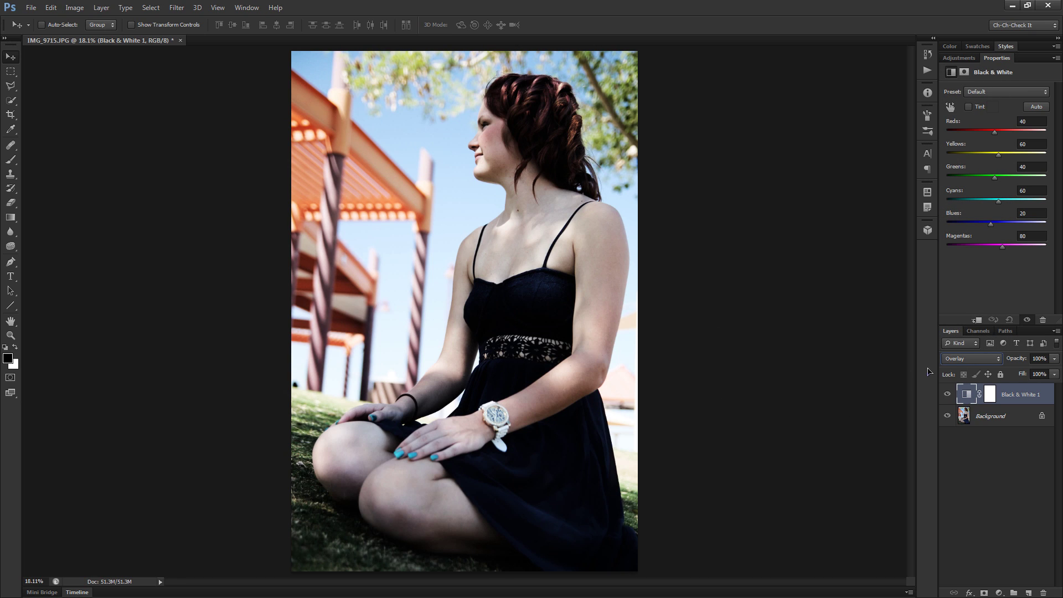
left_click(970, 363)
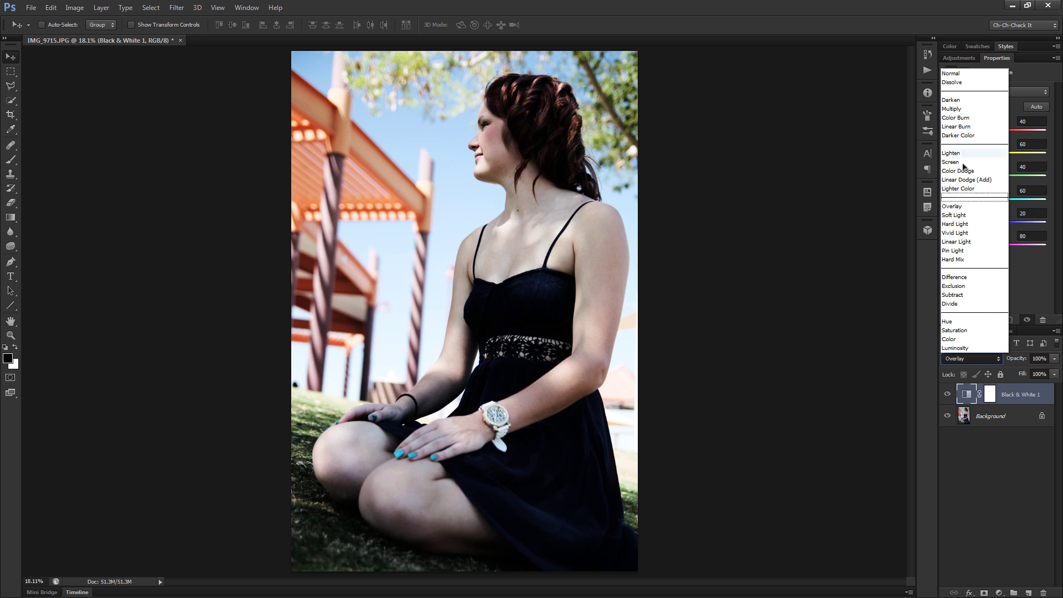
left_click(975, 77)
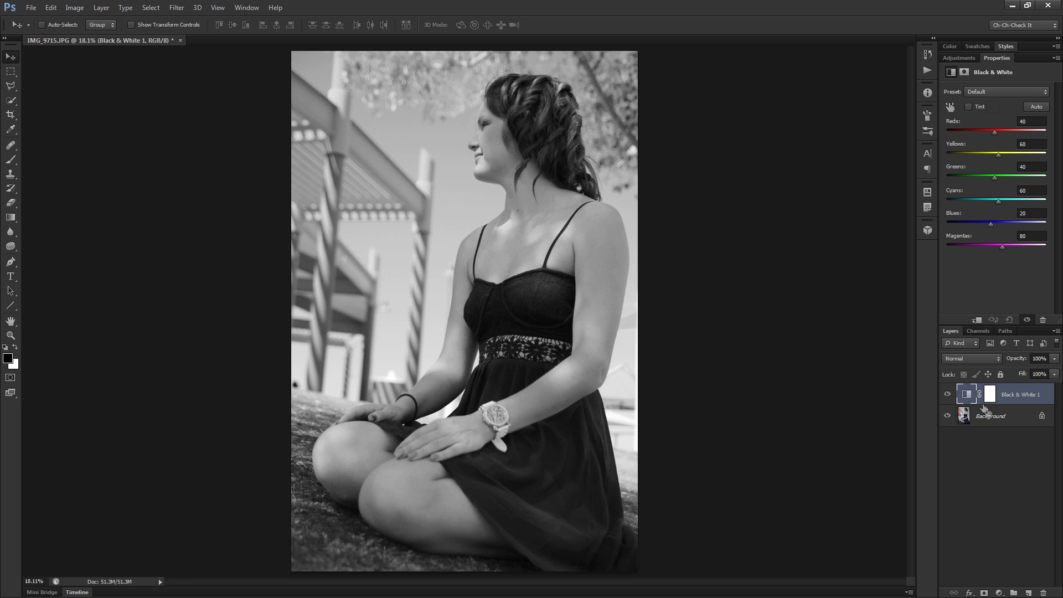
Hide Black & White 1 and add a Black & White 2 layer at Default values
left_click(947, 395)
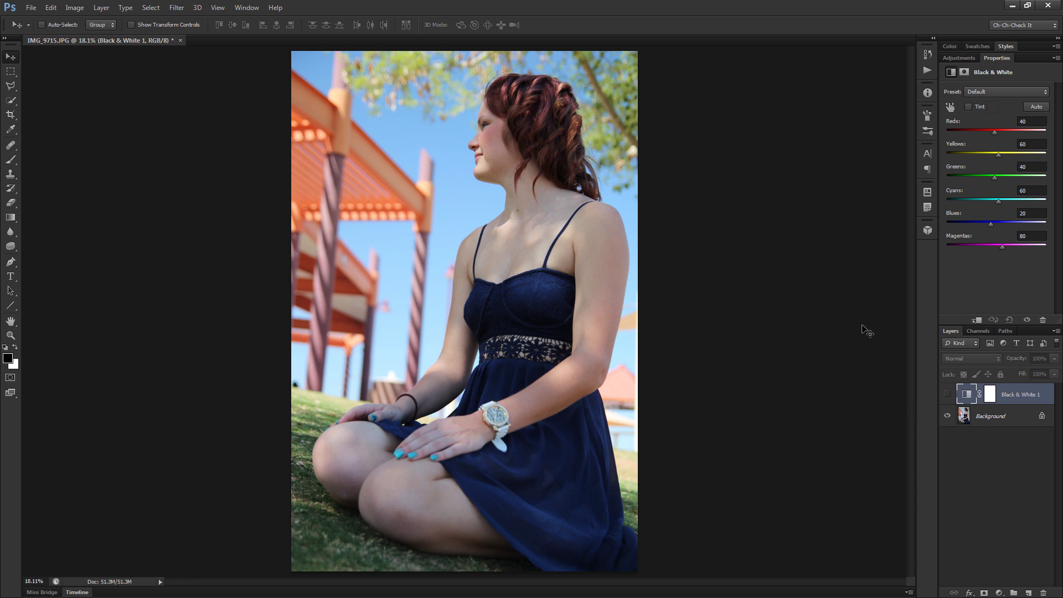
left_click(958, 58)
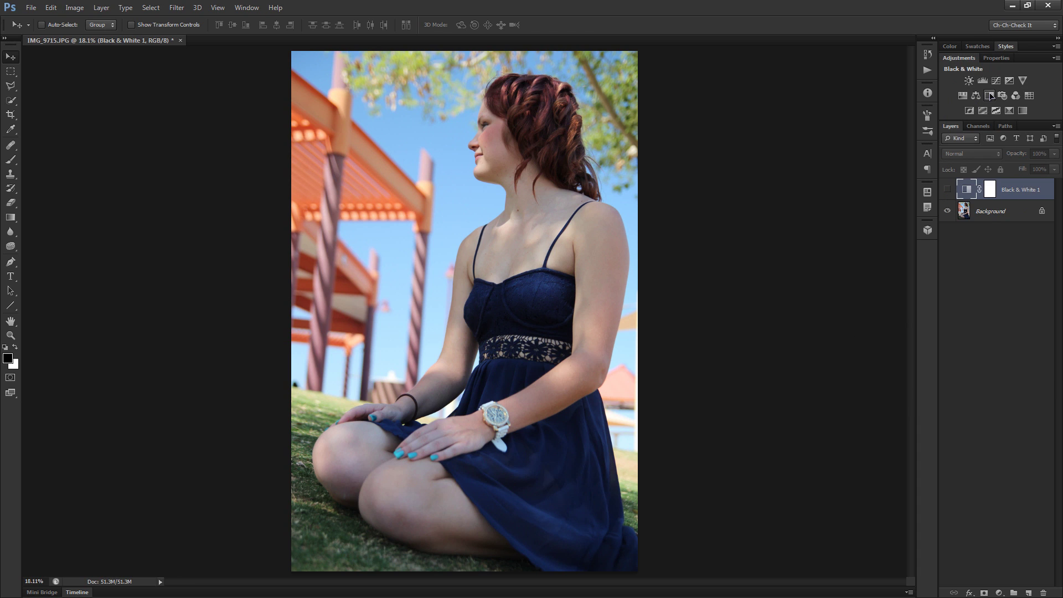
left_click(990, 96)
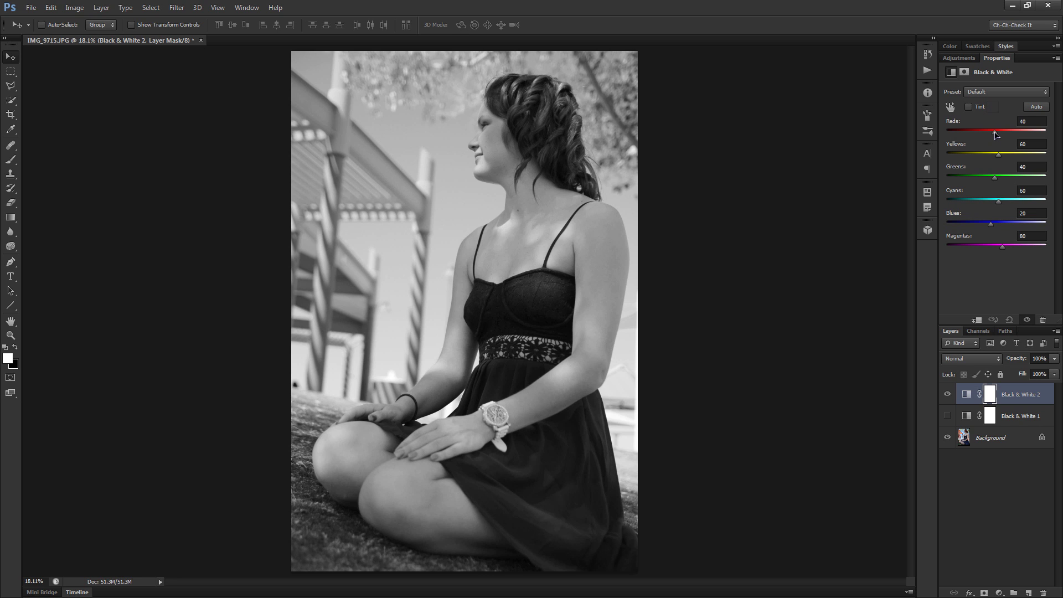
Settle the Reds slider at 7 after trying -200 and 300
left_click_drag(995, 135, 903, 147)
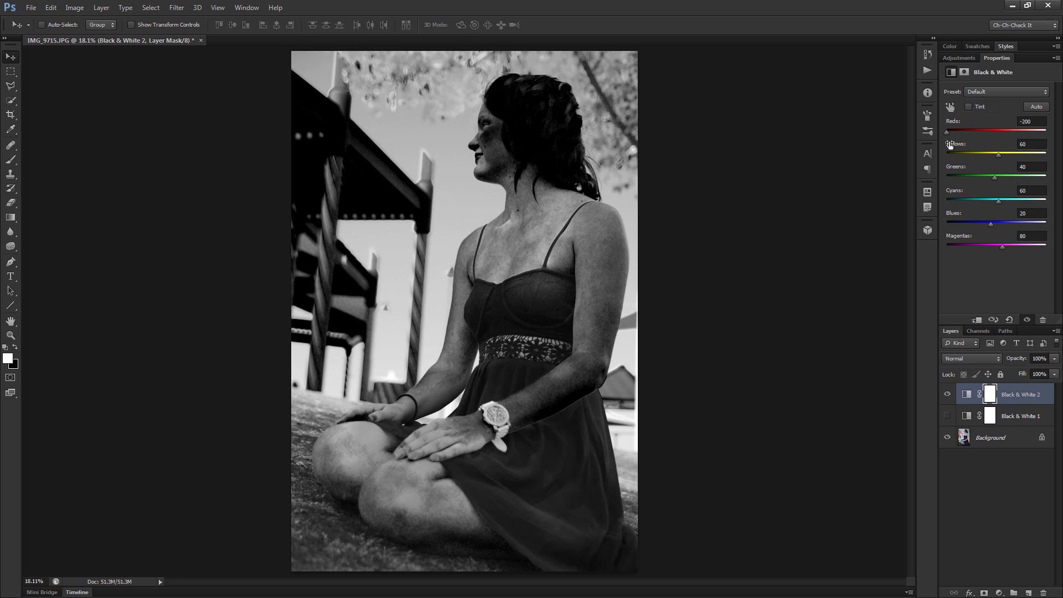
left_click_drag(948, 135, 1060, 139)
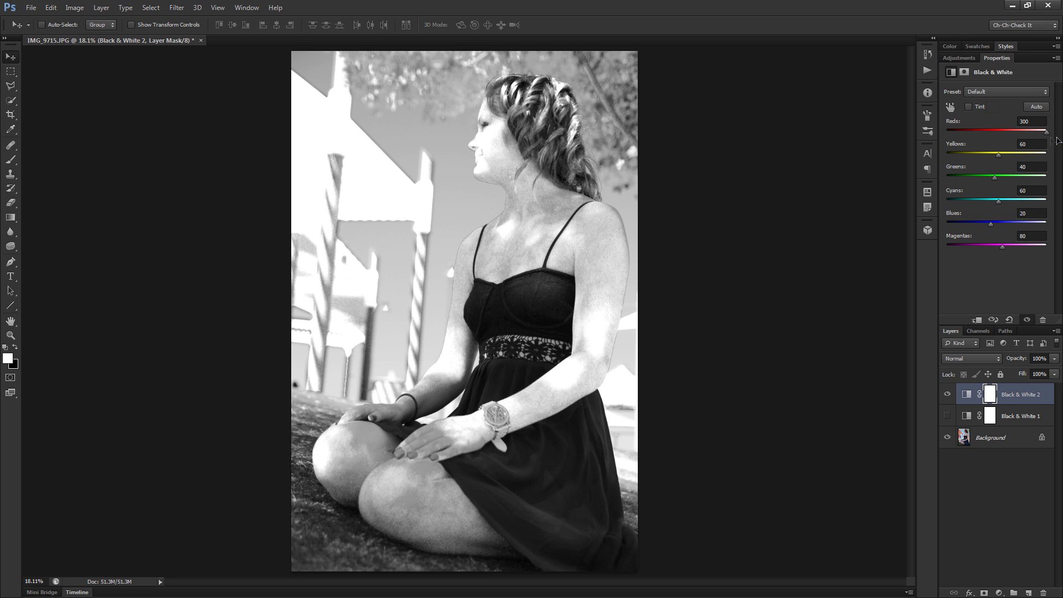
left_click_drag(1059, 140, 1002, 148)
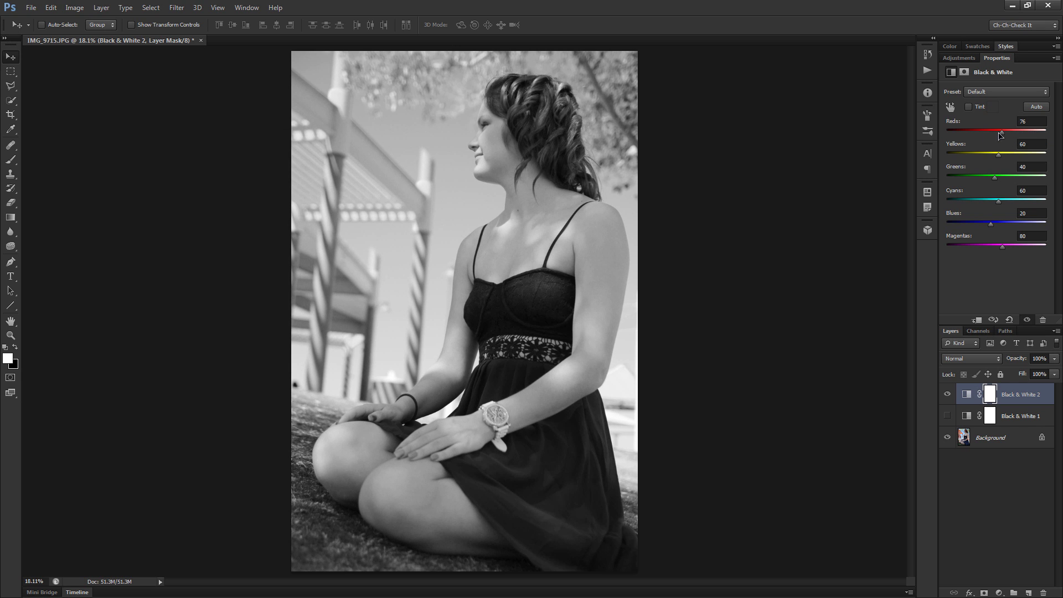
mouse_move(1004, 135)
left_mouse_down()
mouse_move(973, 139)
mouse_move(989, 138)
left_mouse_up()
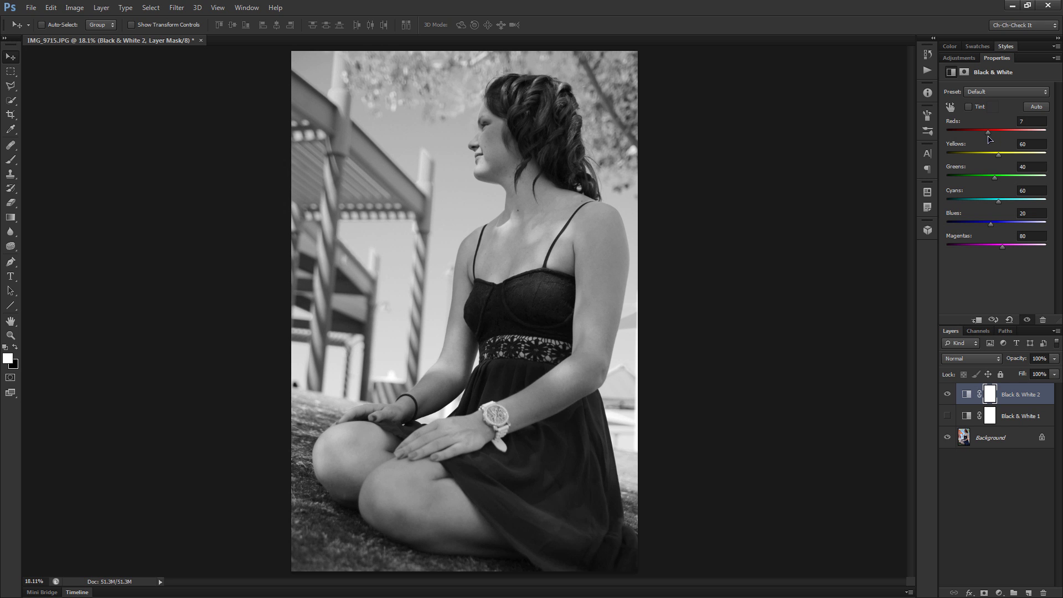
Check the face close up, fit the photo, and toggle Black & White 1 to compare
left_click_drag(504, 175, 522, 239)
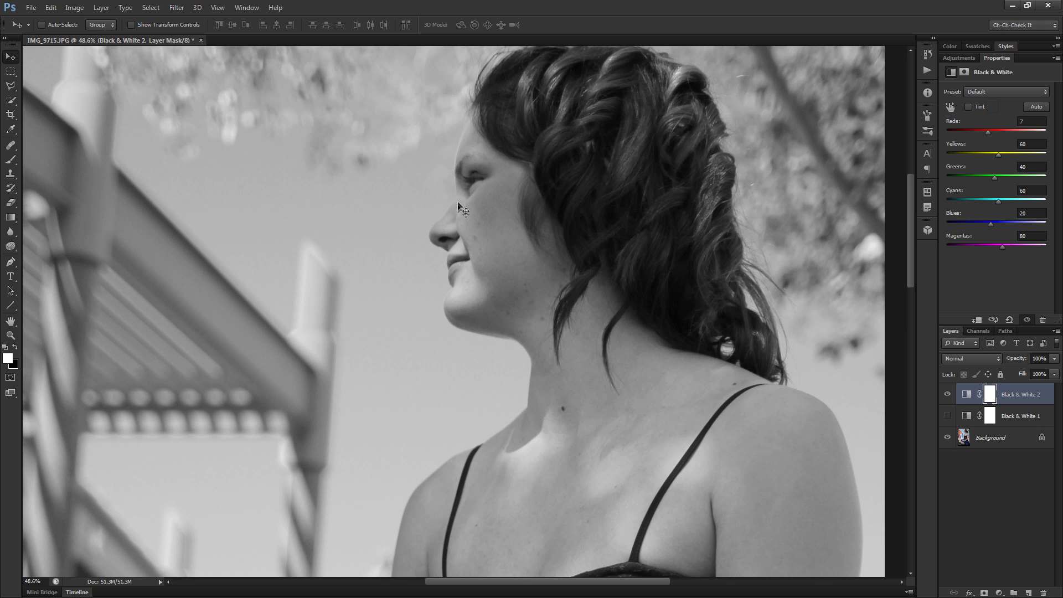
scroll(452, 277, "down", 5)
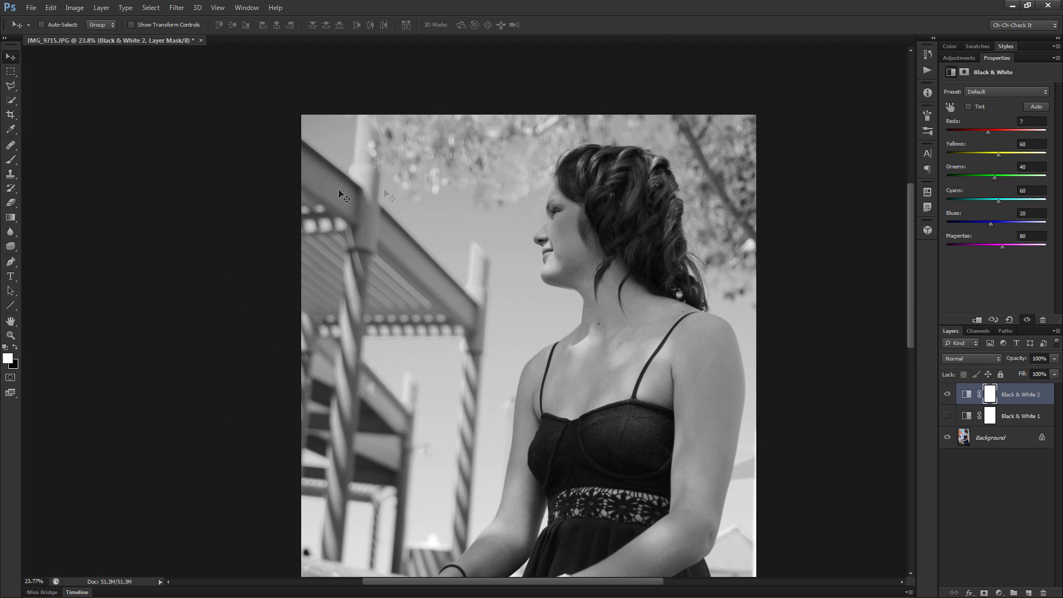
scroll(465, 333, "down", 1)
key("ctrl+0")
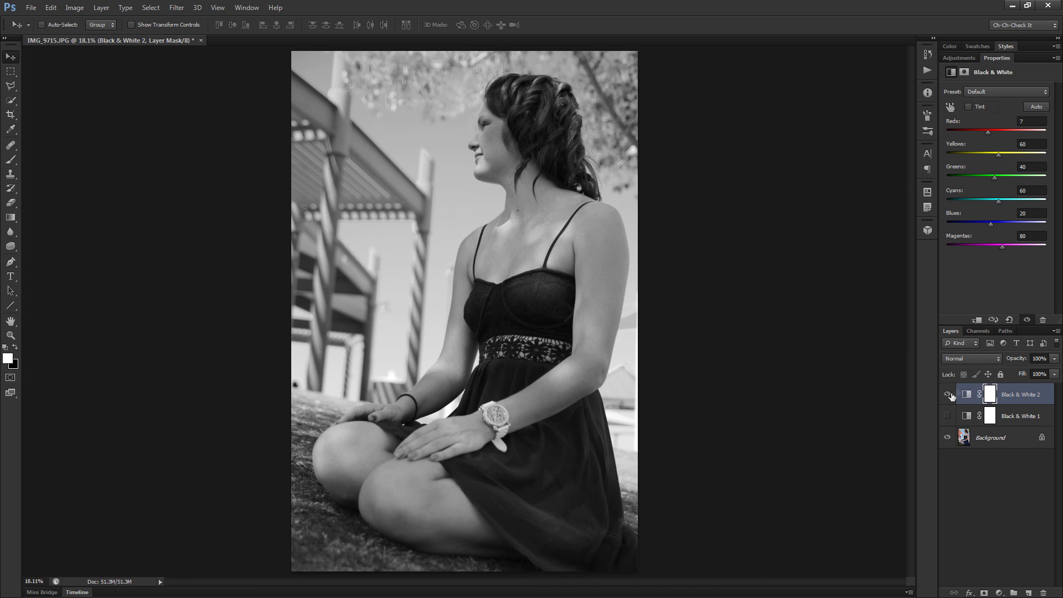
left_click(949, 415)
left_click(949, 415)
left_click(949, 415)
left_click(949, 415)
left_click(949, 415)
Set Yellows to 162 and Greens to -109, inspect the grass, then hide Black & White 2
left_click_drag(999, 159, 1029, 163)
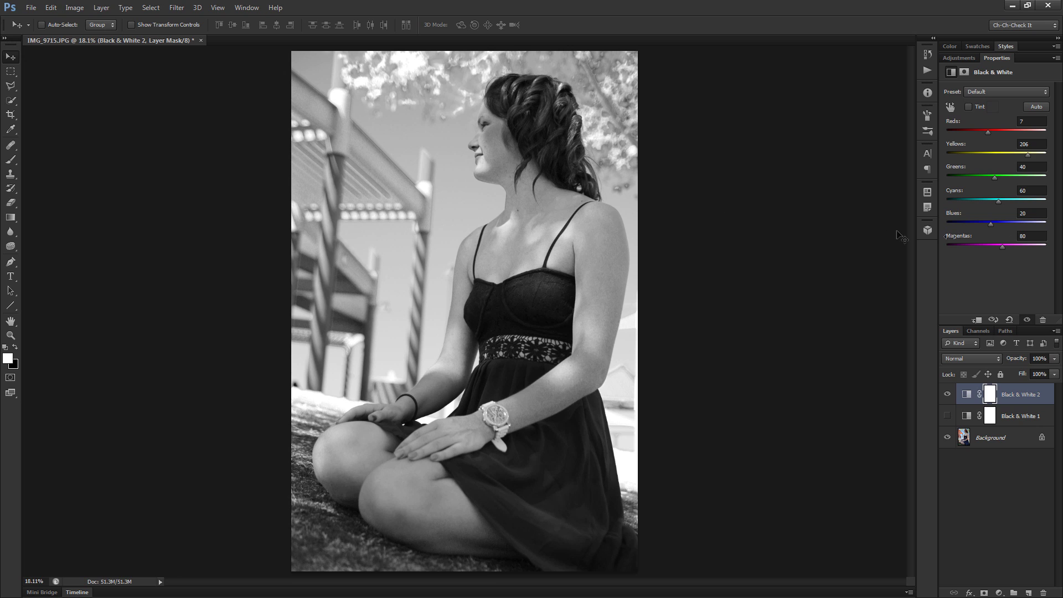
left_click_drag(1029, 158, 1020, 161)
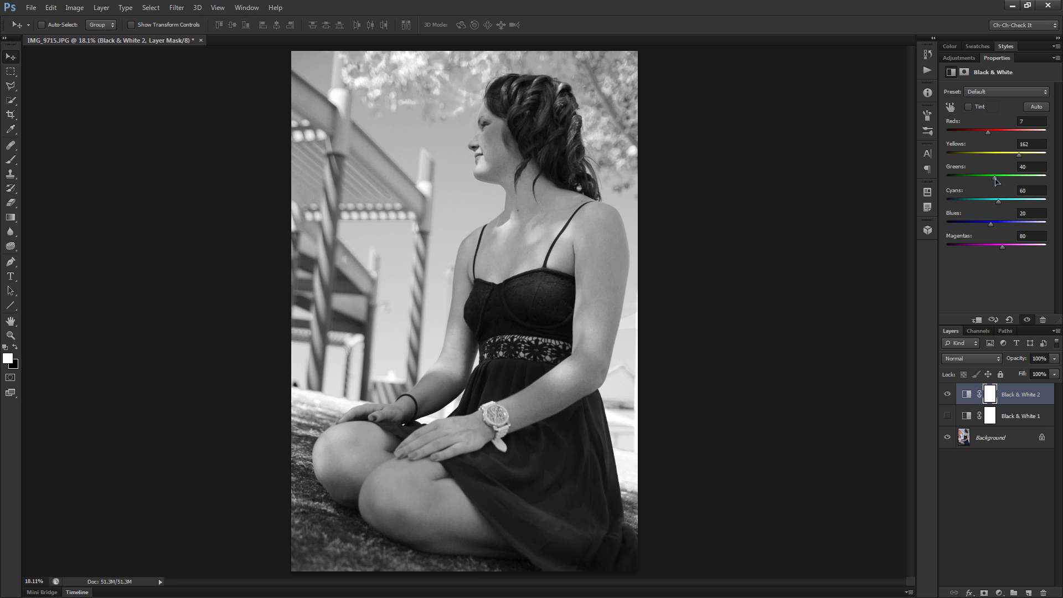
left_click_drag(997, 178, 969, 187)
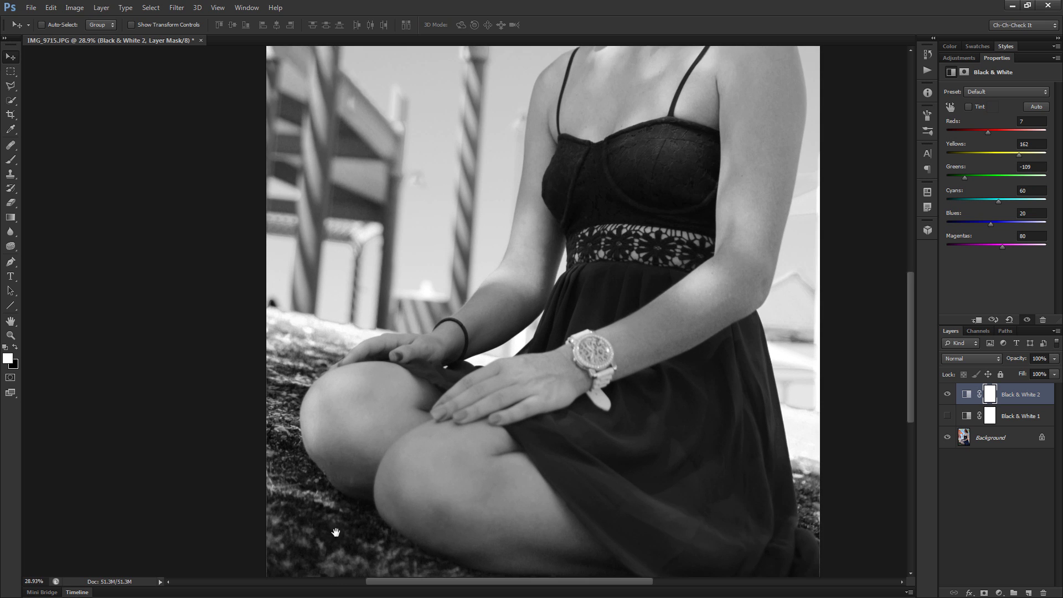
left_click_drag(335, 533, 370, 455)
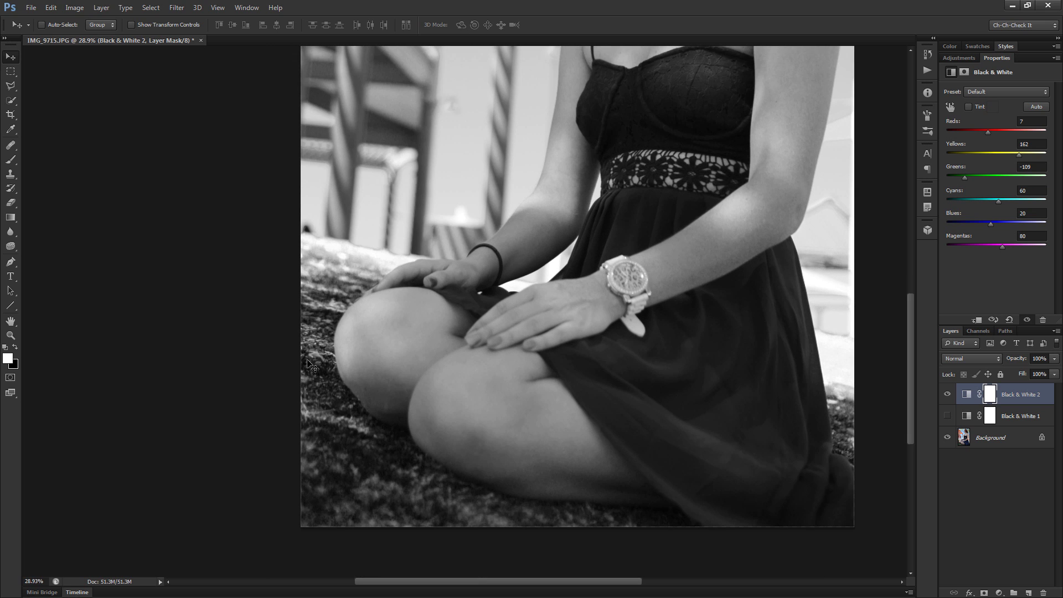
scroll(321, 403, "up", 2)
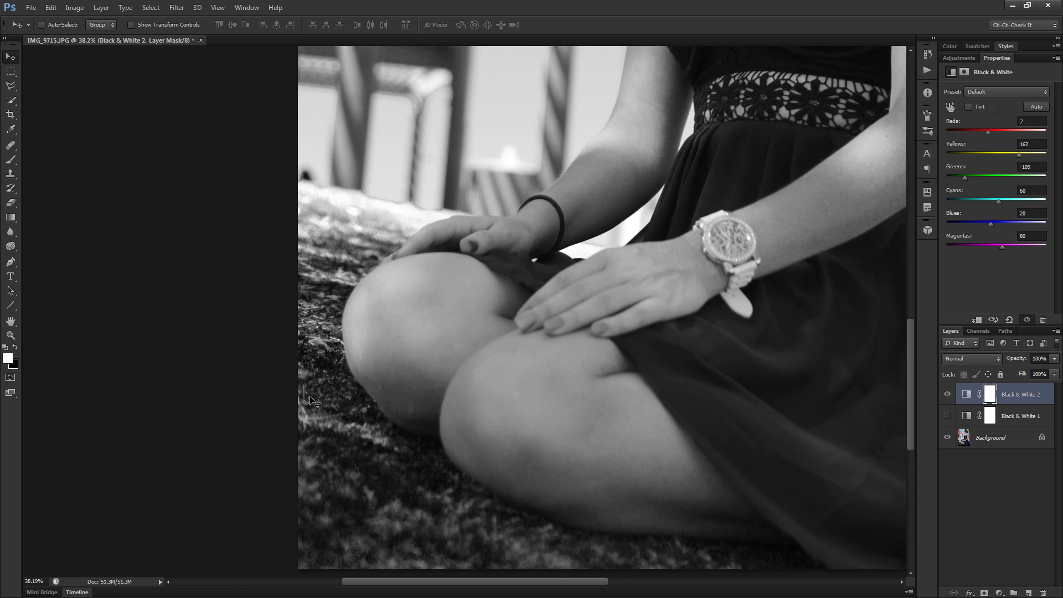
scroll(312, 400, "down", 4)
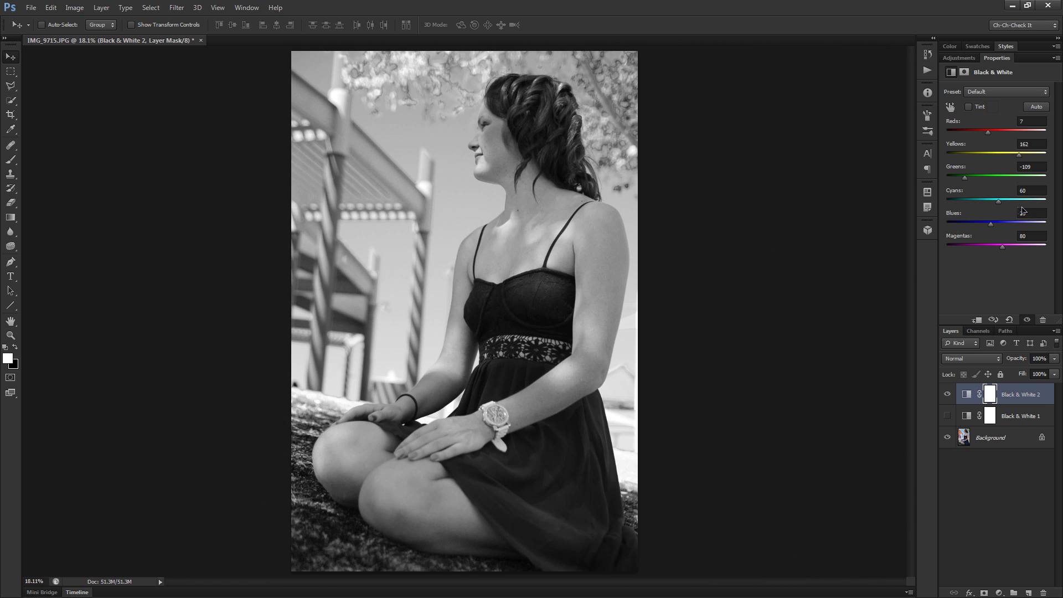
left_click(947, 395)
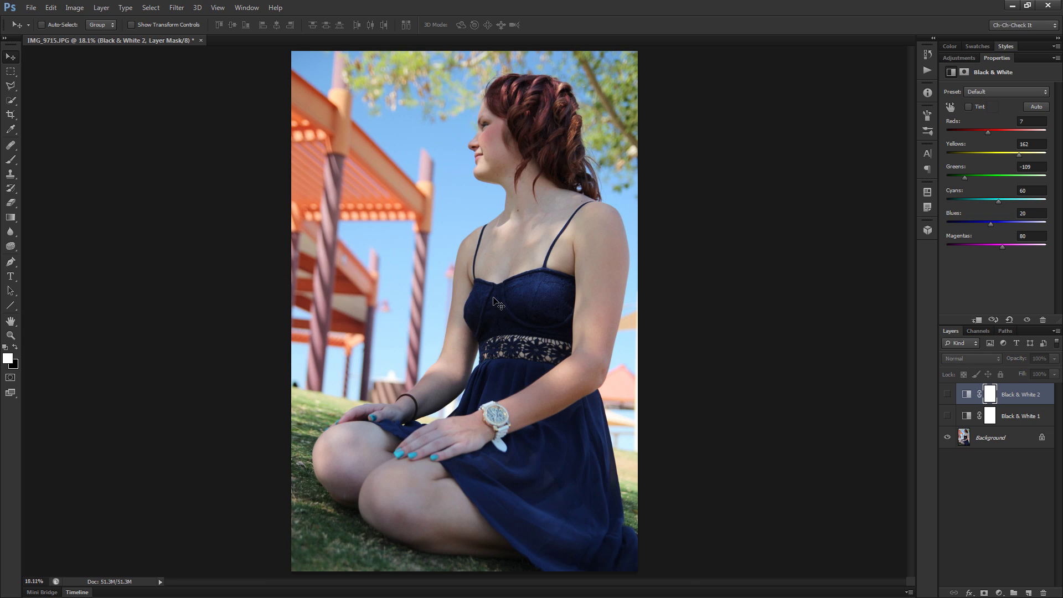
Fit the photo, show Black & White 2 again, and set Cyans -45 and Blues -34
scroll(498, 303, "up", 1)
left_click_drag(453, 360, 452, 386)
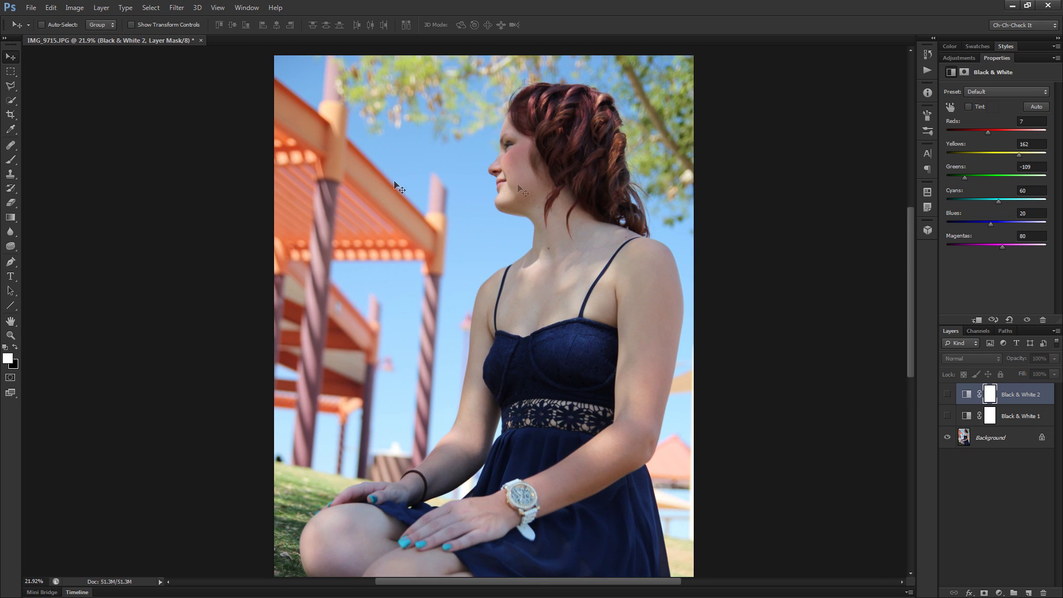
left_click_drag(578, 372, 556, 308)
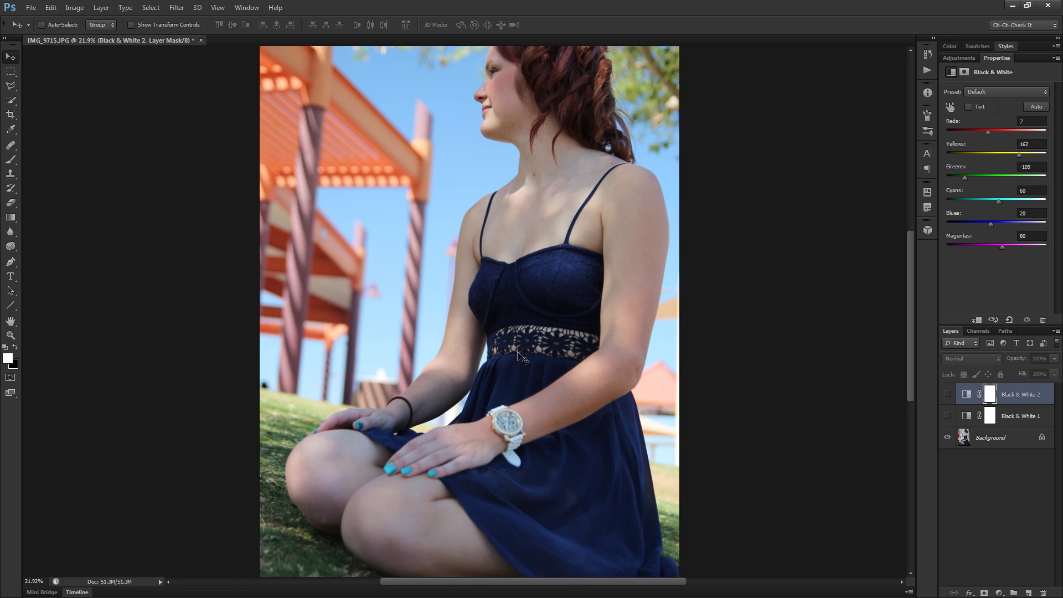
scroll(410, 482, "up", 4)
scroll(406, 486, "up", 2)
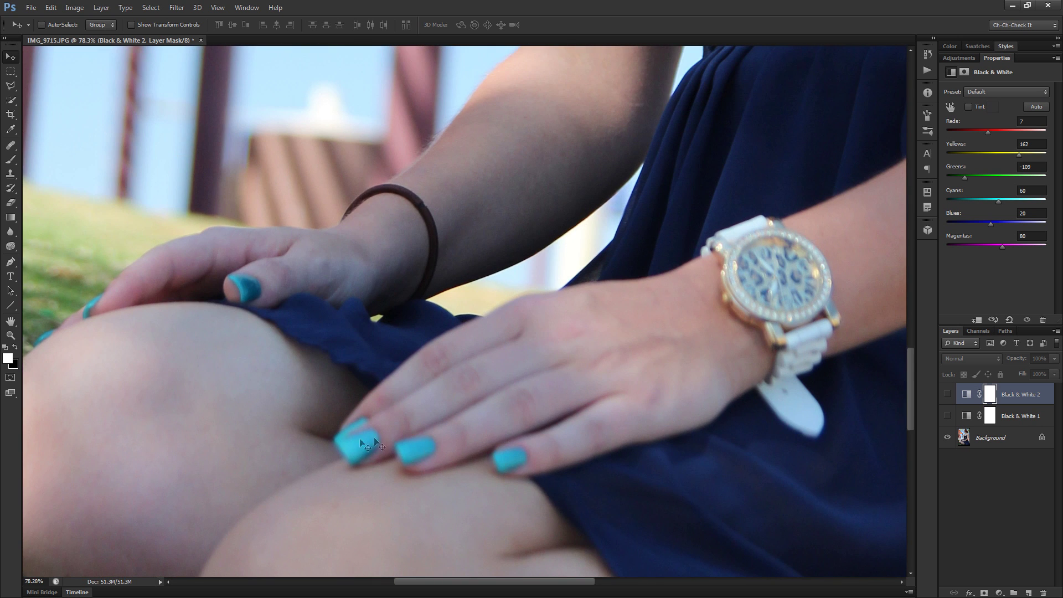
key("ctrl+0")
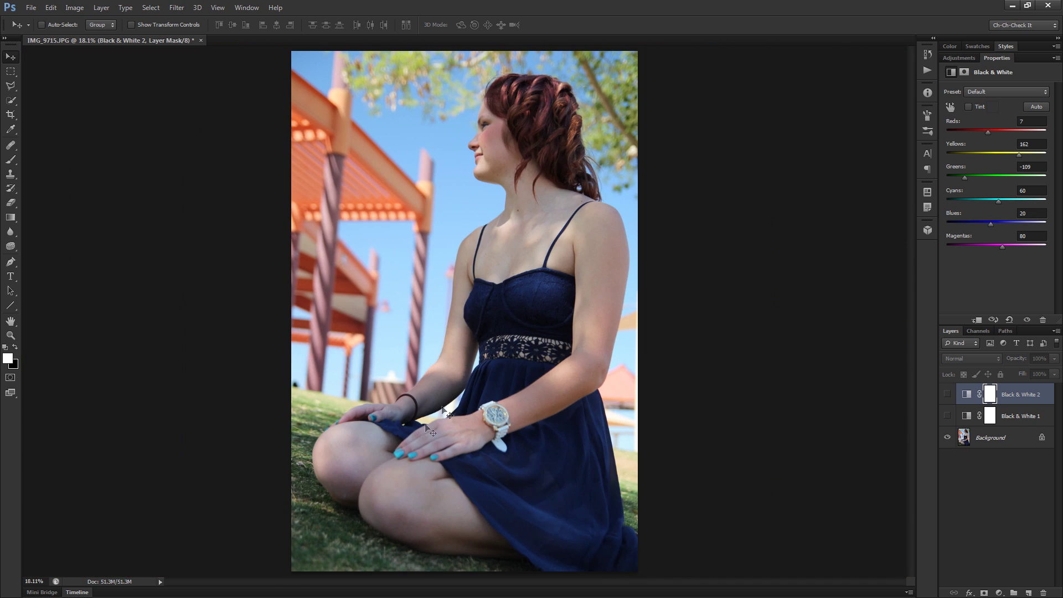
left_click(948, 394)
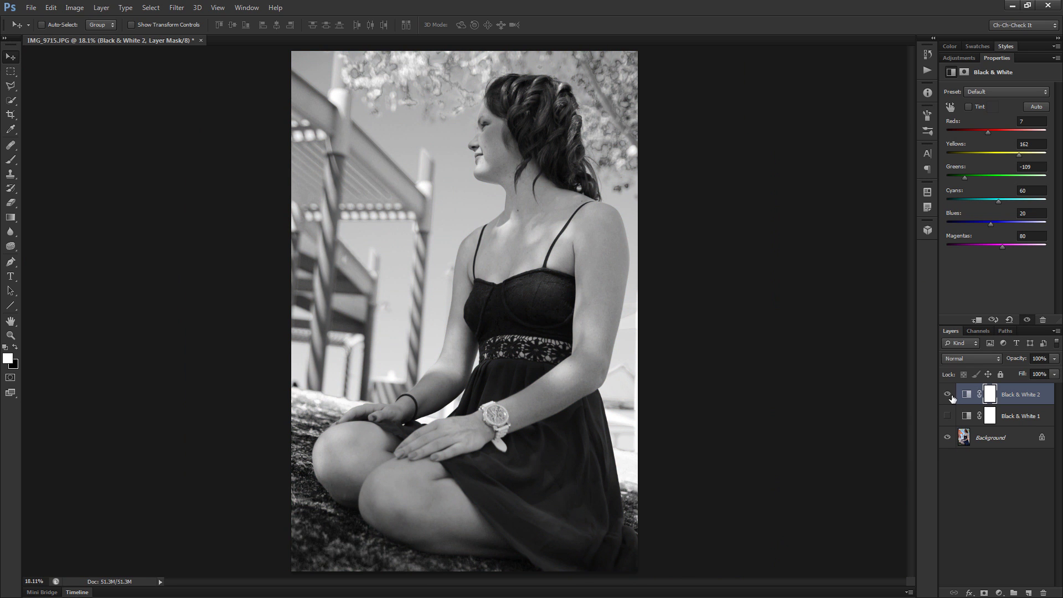
left_click_drag(1000, 201, 979, 213)
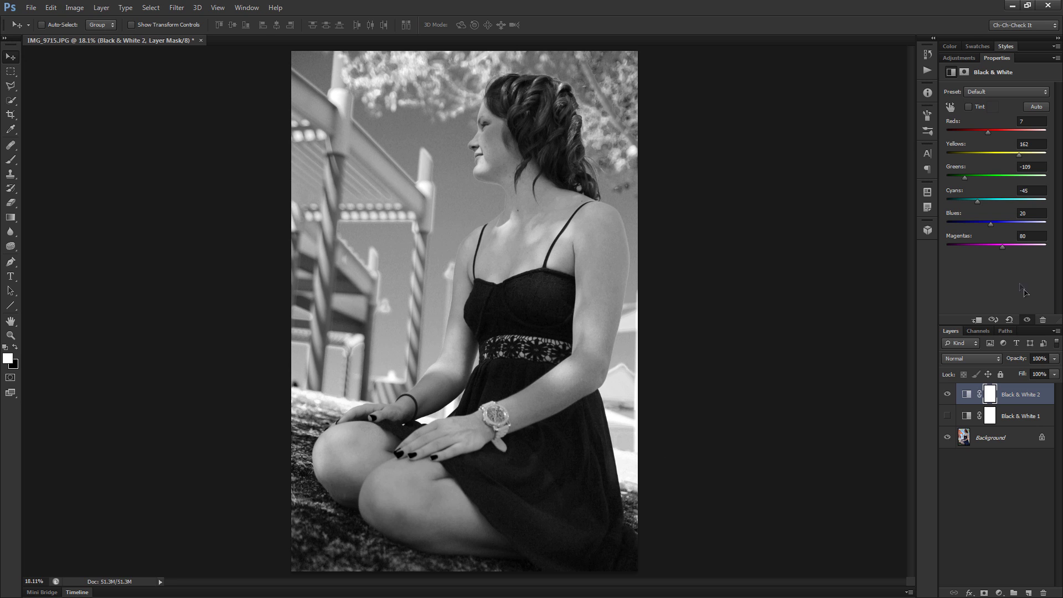
left_click_drag(989, 227, 979, 228)
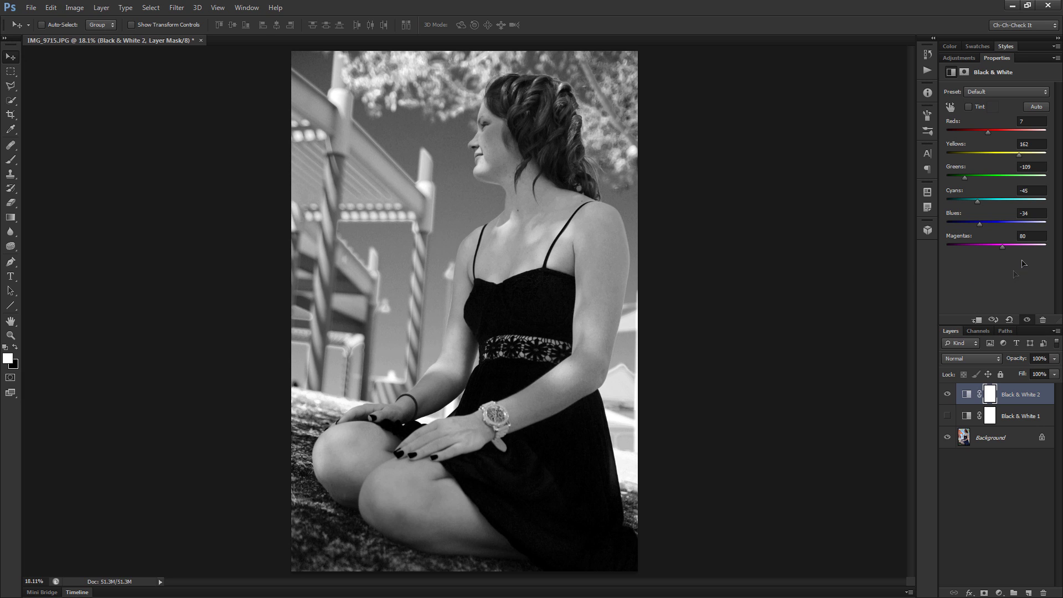
Set Magentas to -7 in the Black & White 2 mix
mouse_move(995, 249)
left_mouse_down()
mouse_move(944, 250)
mouse_move(1048, 246)
mouse_move(949, 252)
mouse_move(996, 250)
mouse_move(980, 260)
mouse_move(1002, 259)
mouse_move(975, 260)
mouse_move(996, 258)
mouse_move(976, 265)
mouse_move(986, 264)
left_mouse_up()
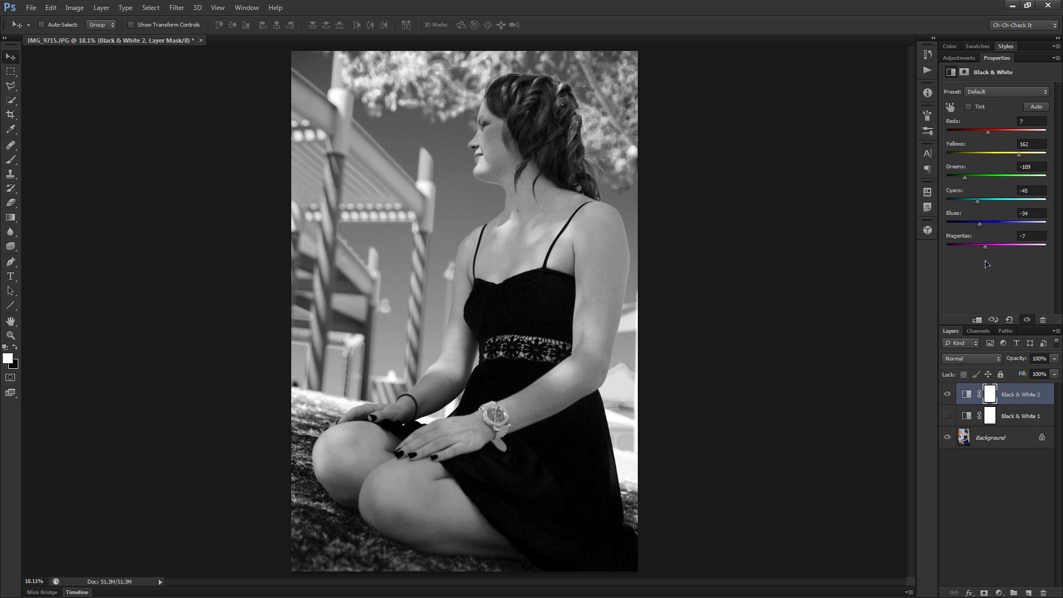
left_click(947, 416)
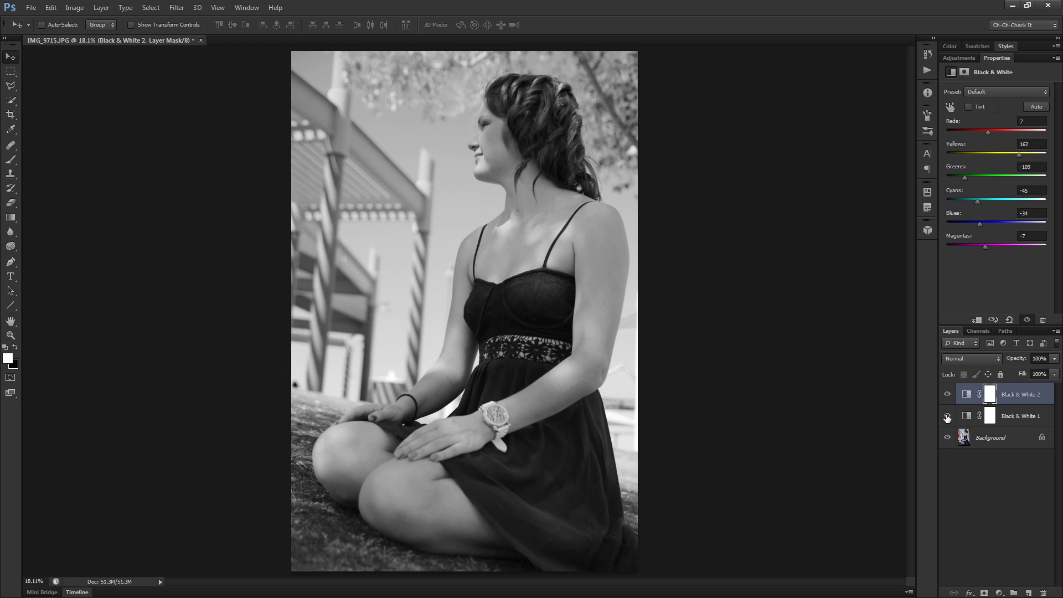
left_click(947, 417)
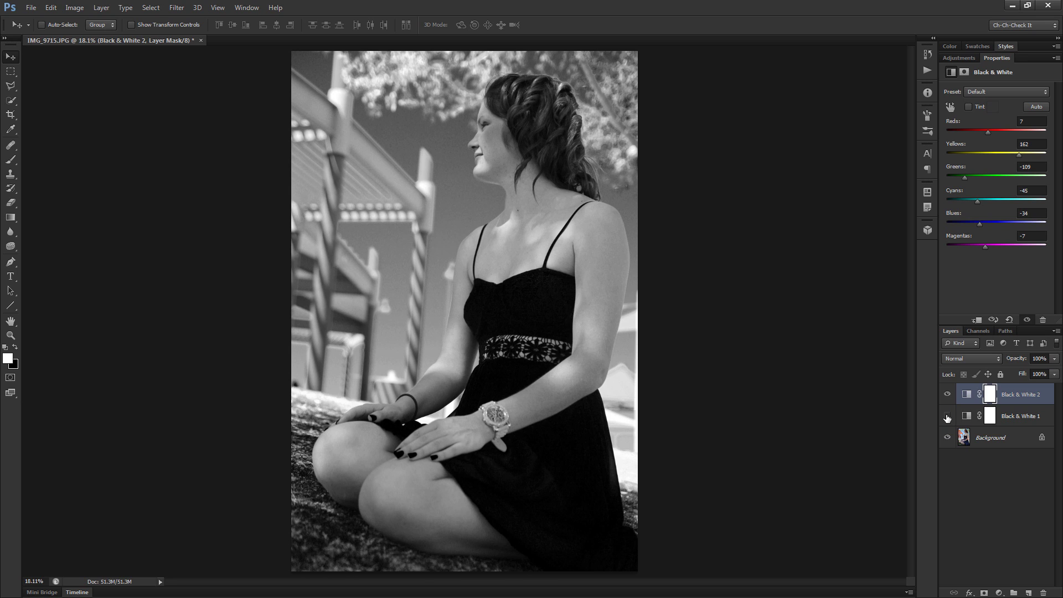
left_click(947, 416)
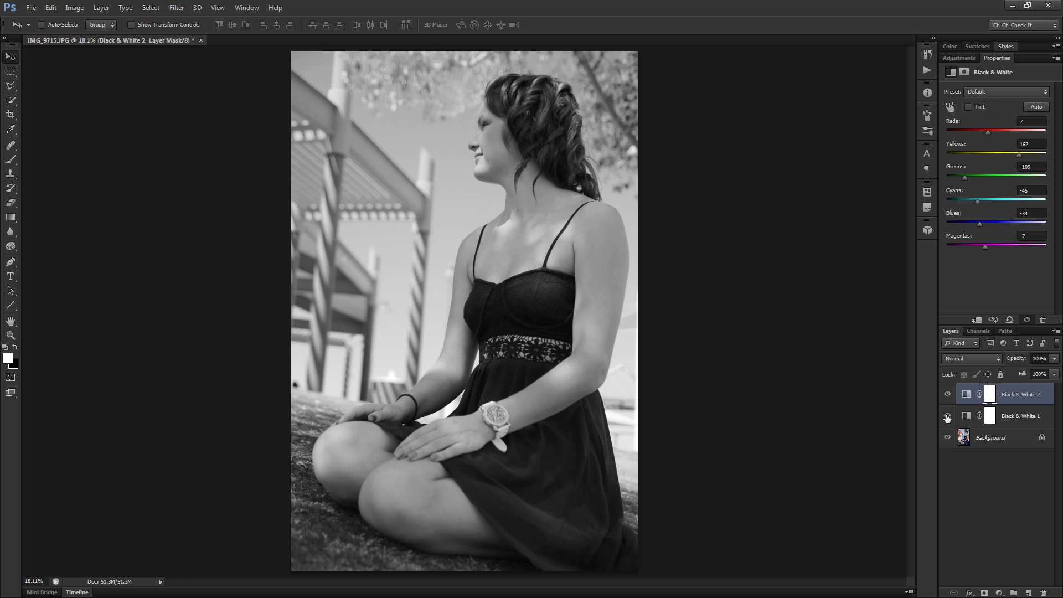
left_click(947, 416)
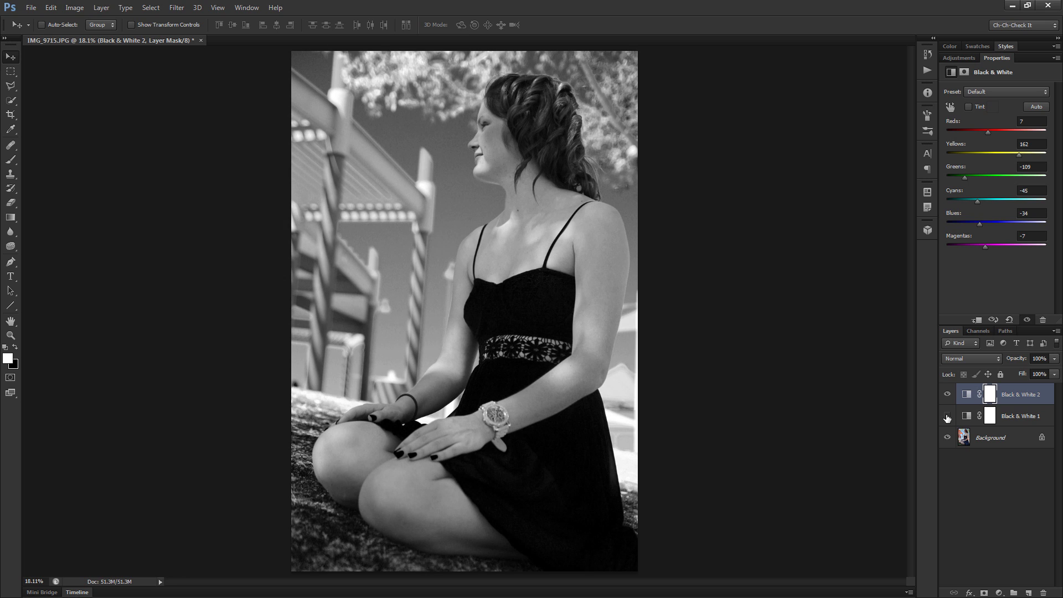
left_click(947, 417)
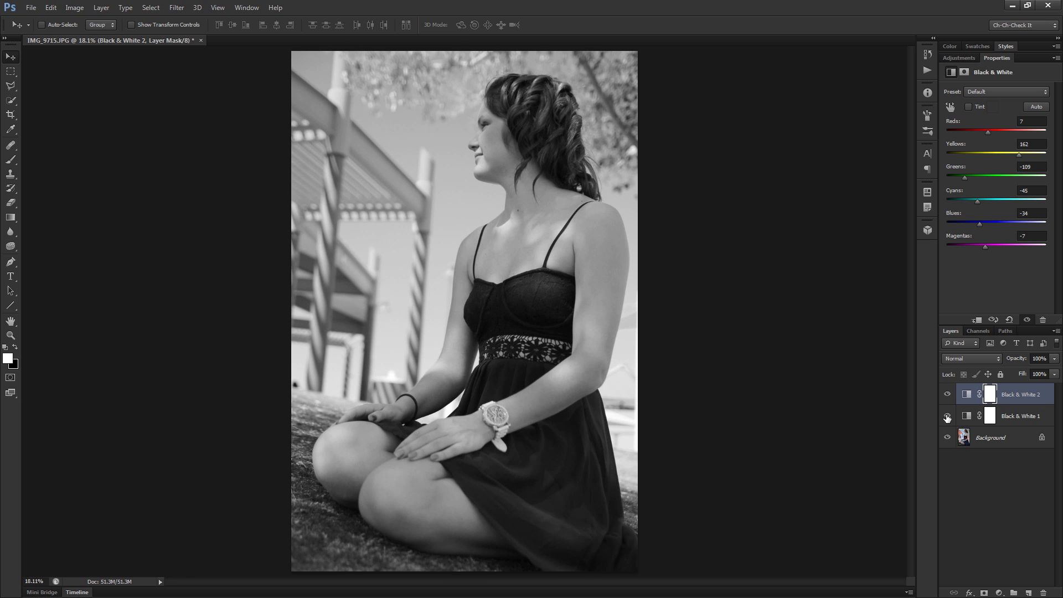
left_click(947, 416)
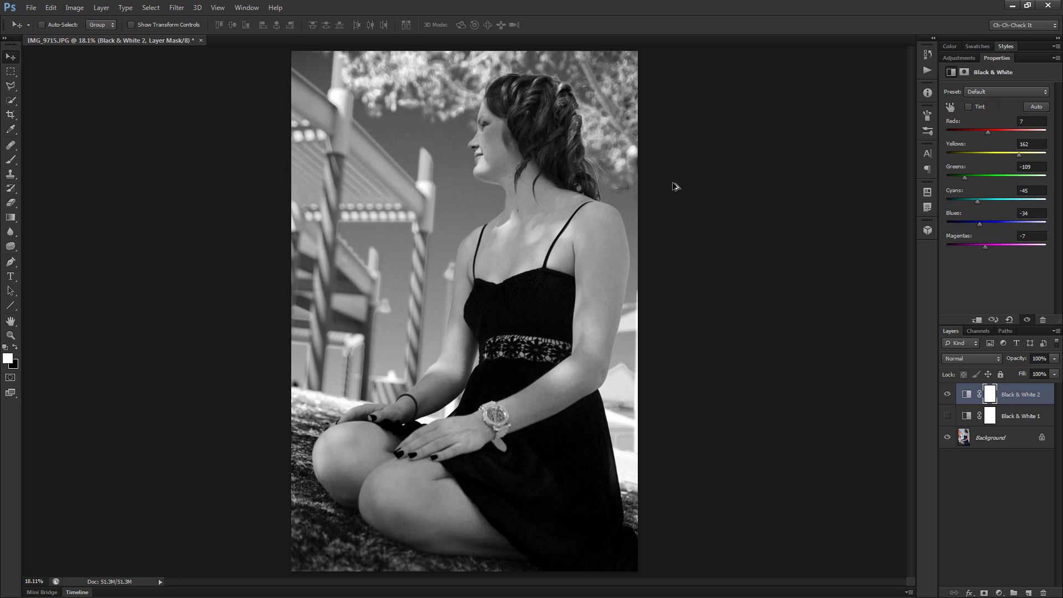
key("ctrl+shift+alt+e")
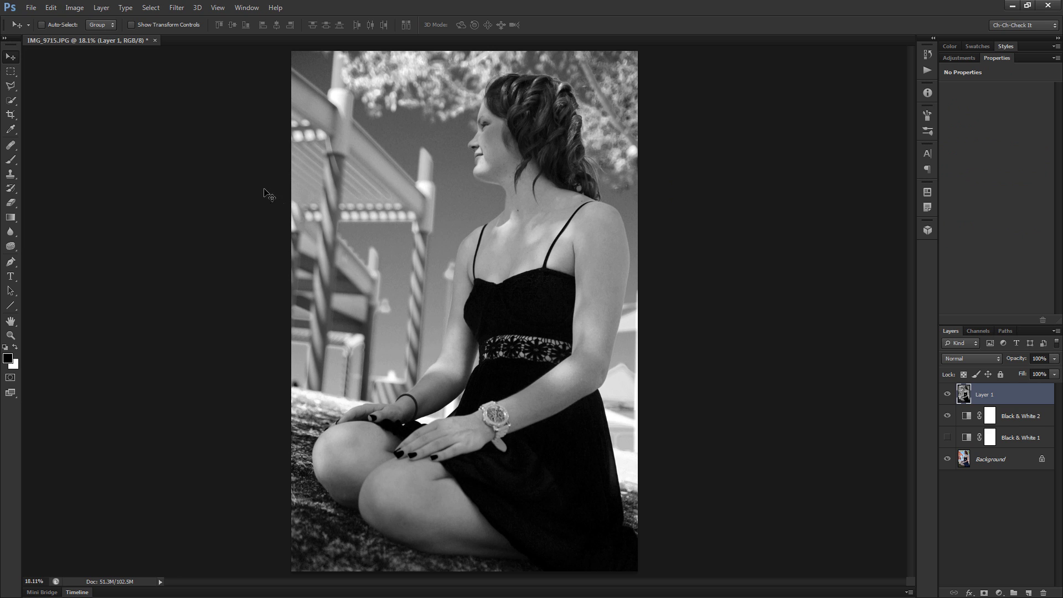
Apply a large-radius Gaussian Blur to the merged Layer 1
left_click(176, 7)
mouse_move(266, 119)
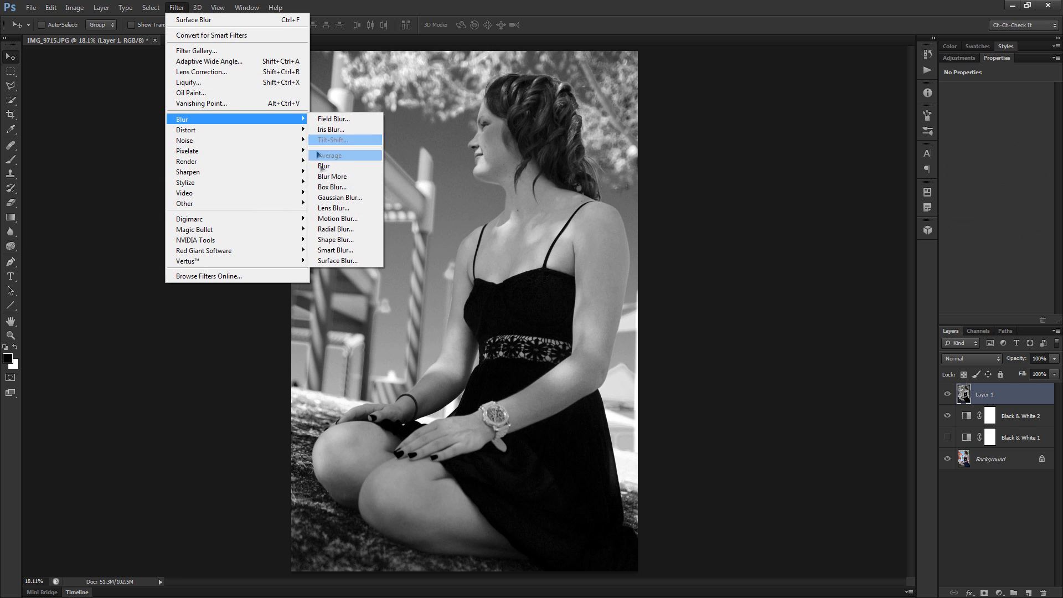
left_click(340, 197)
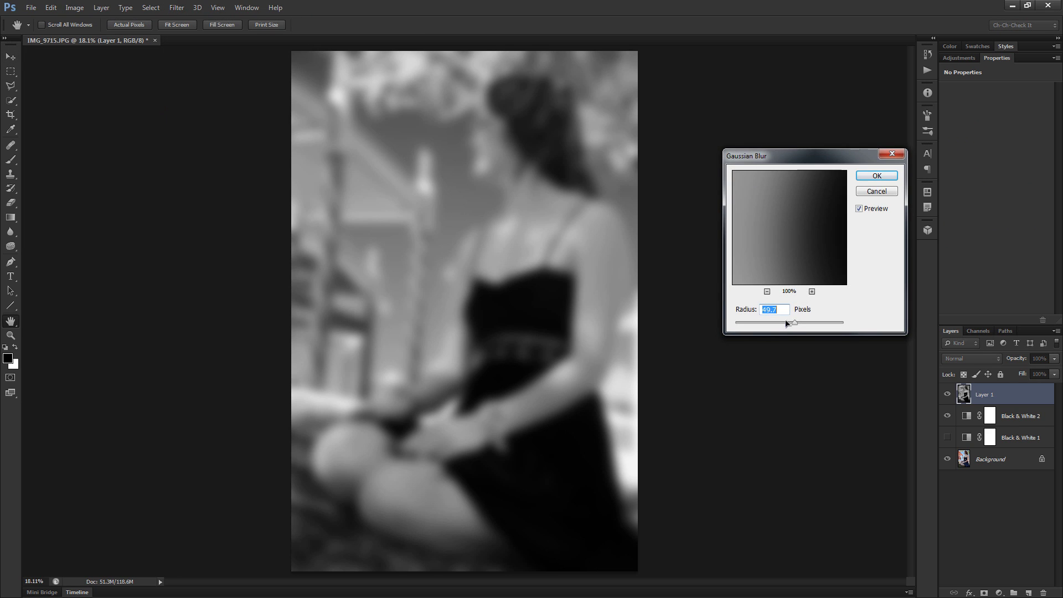
left_click_drag(789, 323, 798, 325)
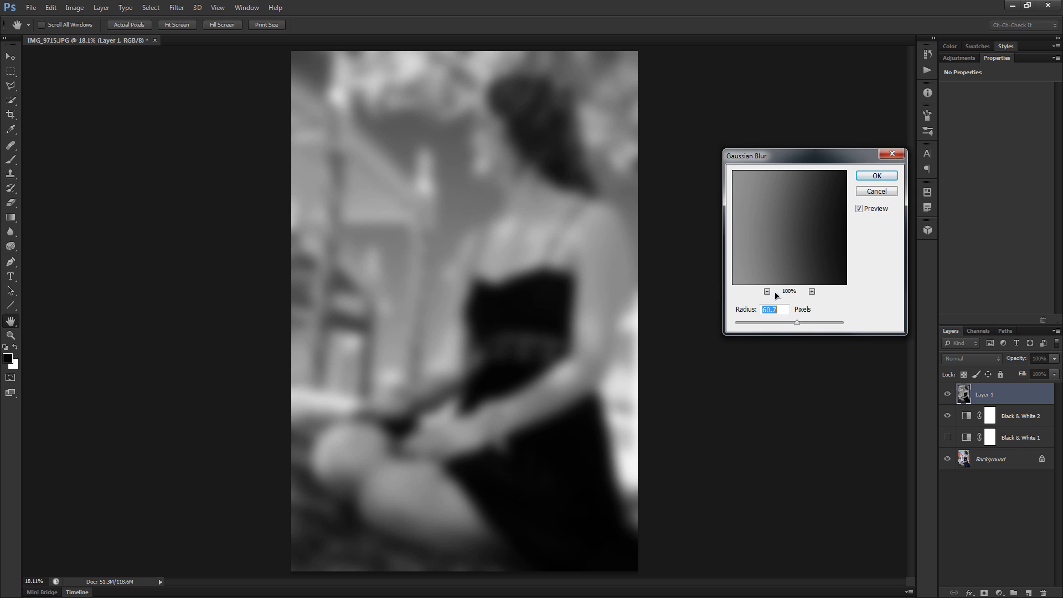
left_click(880, 177)
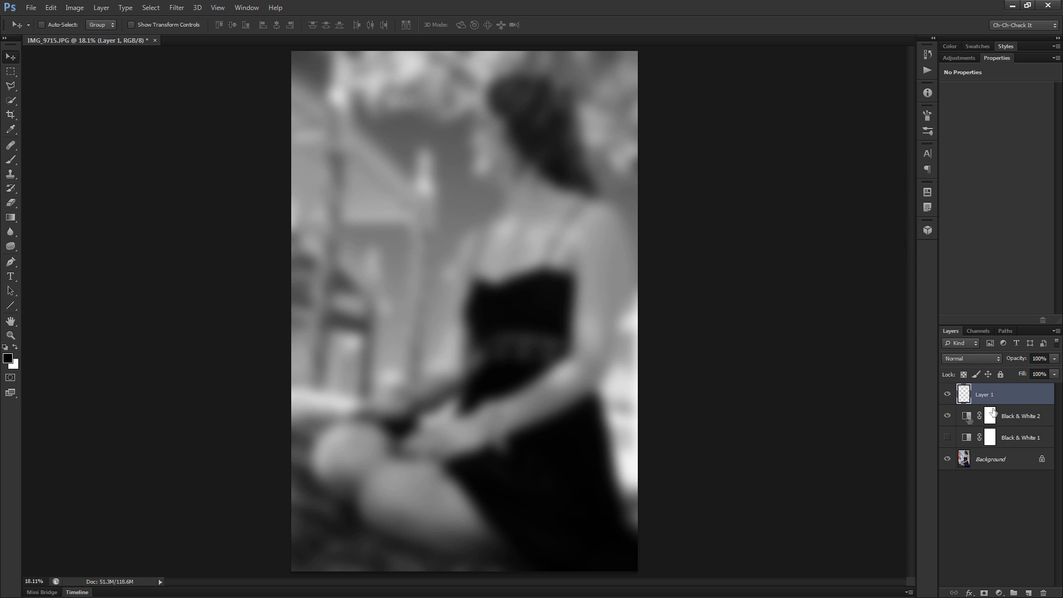
Blend Layer 1 as Soft Light and toggle it on and off to compare
left_click(970, 361)
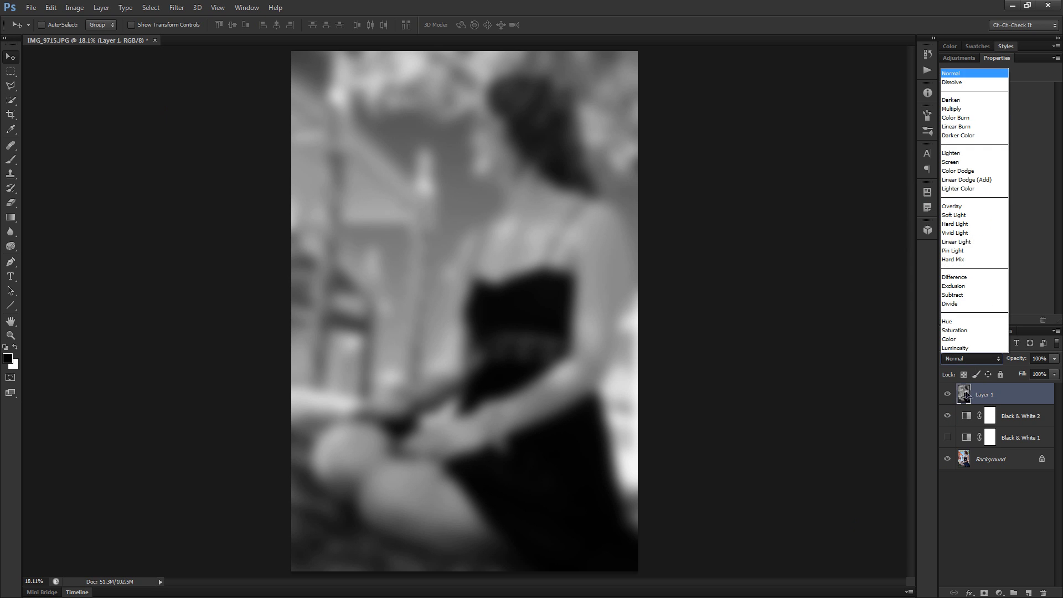
left_click(975, 221)
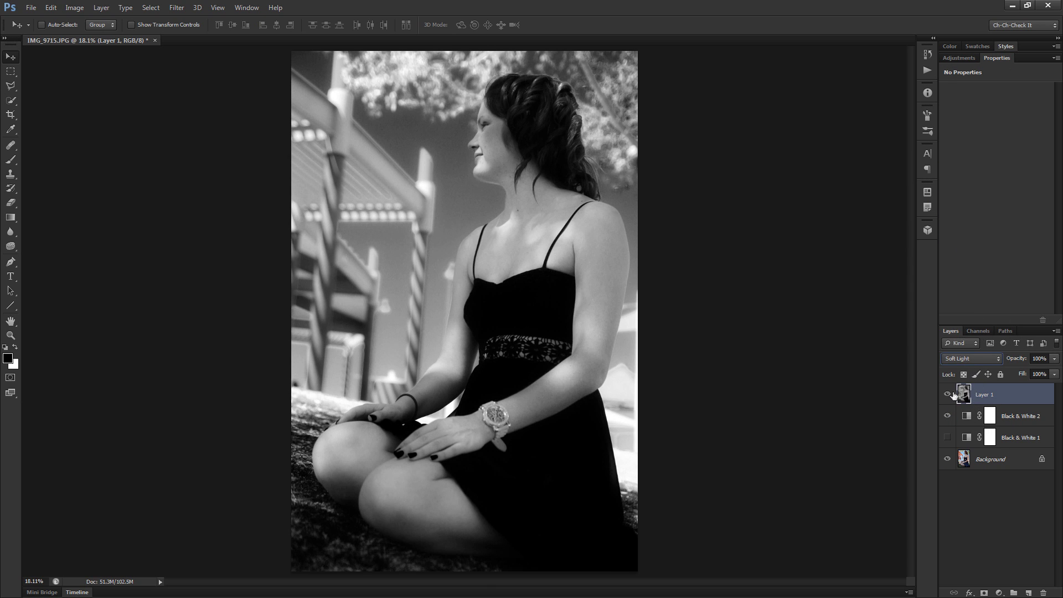
left_click(949, 394)
left_click(949, 394)
left_click(948, 395)
left_click(948, 394)
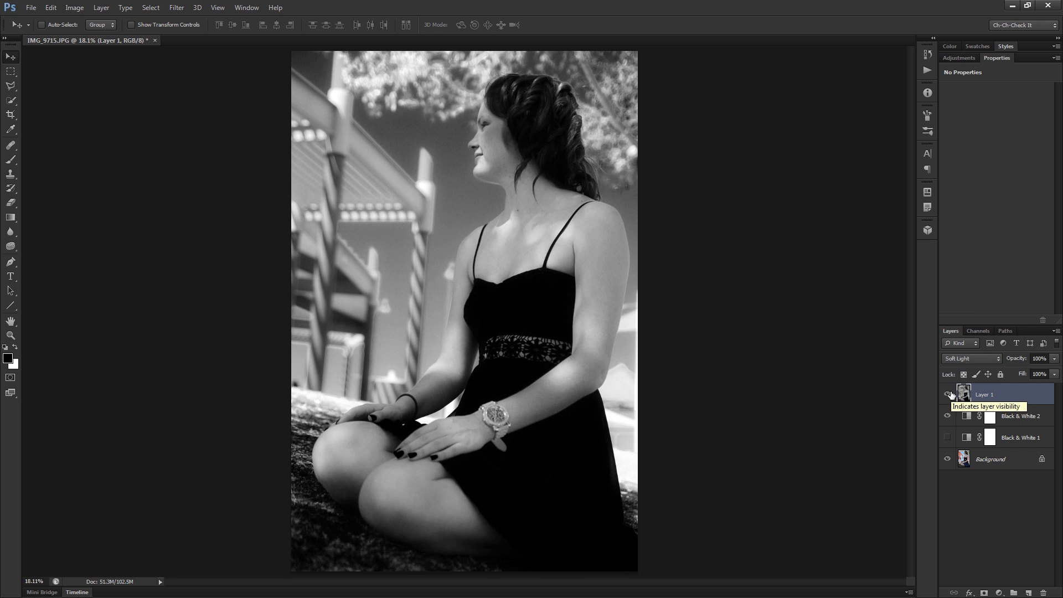
left_click(949, 394)
left_click(949, 395)
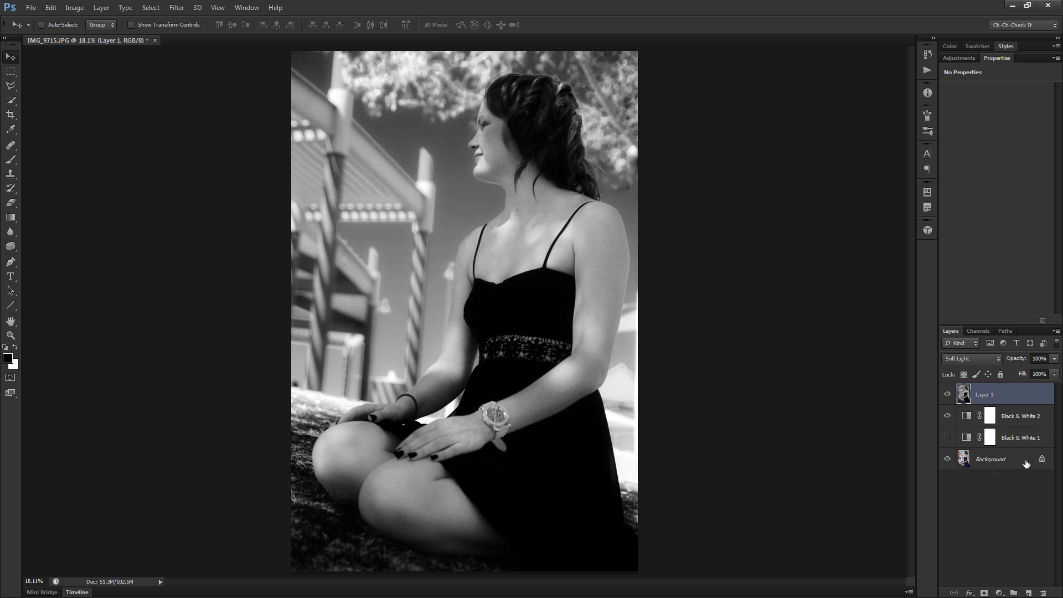
Duplicate the Background layer and preview Surface Blur on the dress, skin and face
left_click(993, 465)
key("ctrl+j")
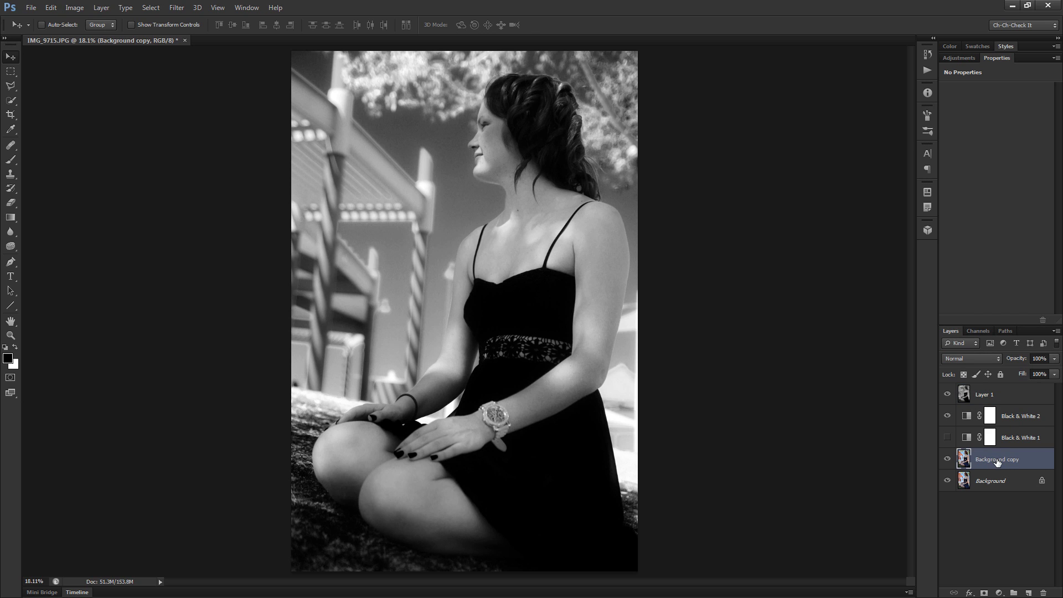
left_click(176, 8)
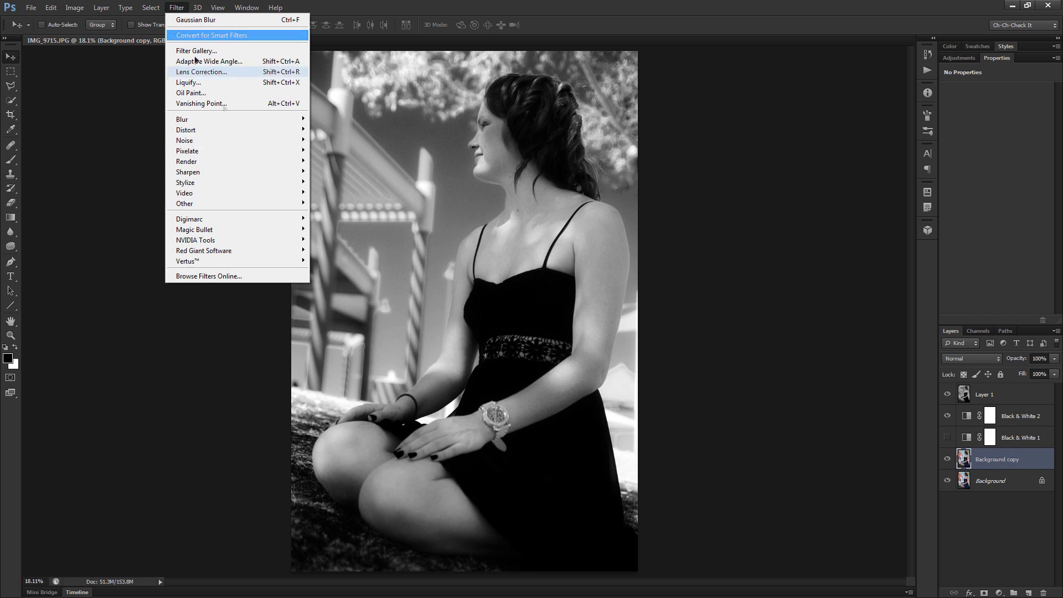
mouse_move(245, 122)
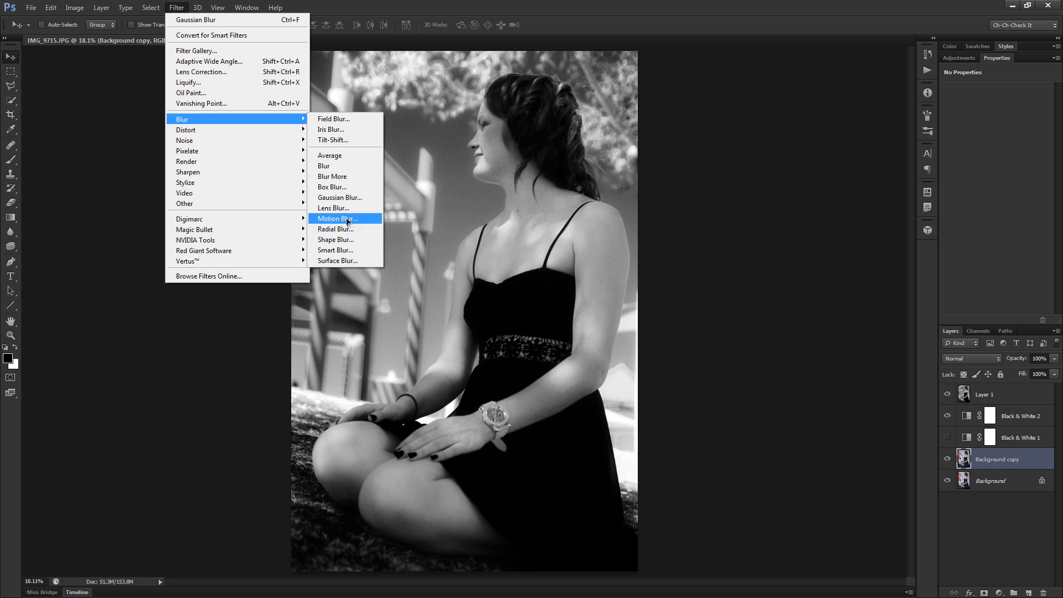
left_click(337, 261)
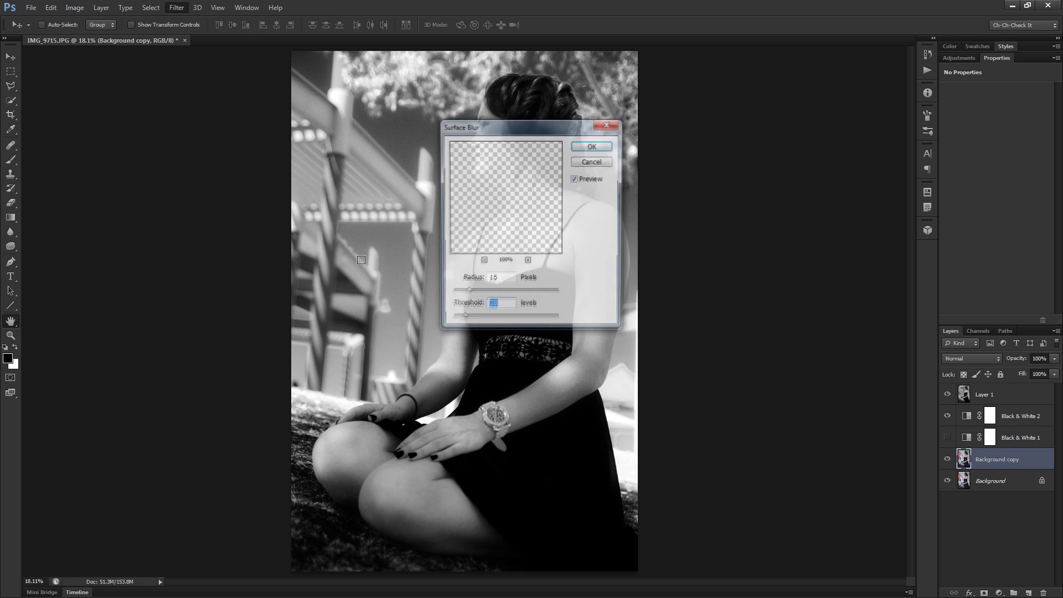
left_click_drag(529, 126, 713, 164)
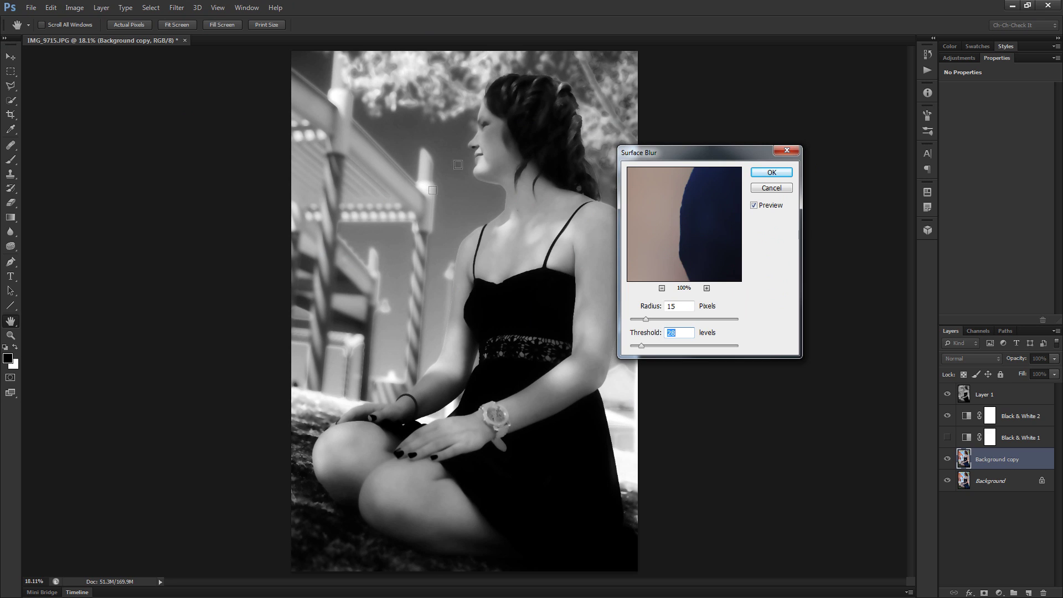
left_click_drag(682, 233, 686, 350)
left_click(578, 266)
left_click(550, 252)
left_click(382, 320)
left_click_drag(685, 214, 705, 238)
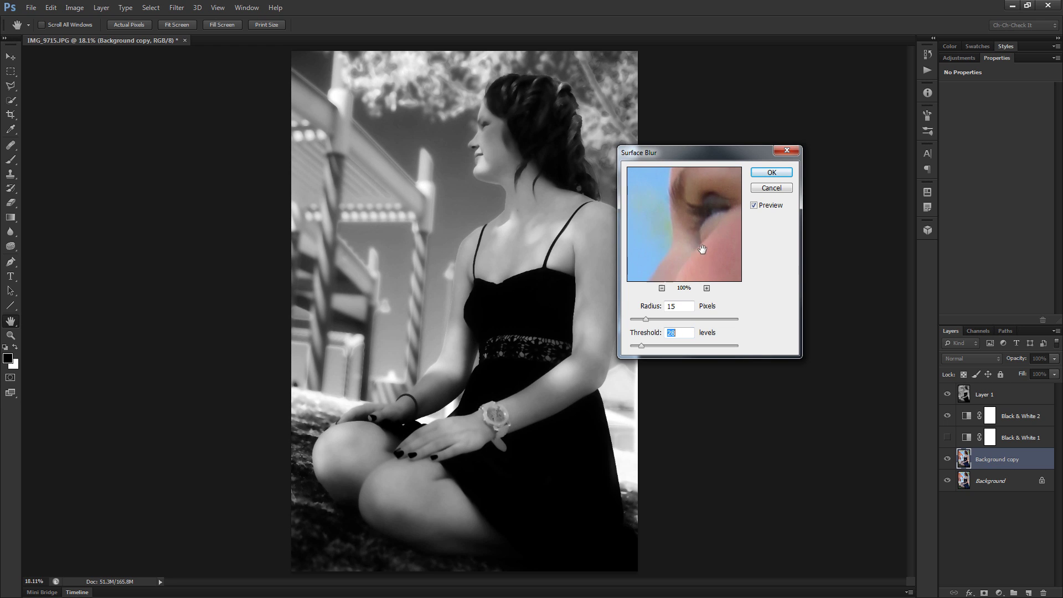
Lower the Surface Blur Radius to 8, keep Threshold 28, and apply it
left_click(644, 320)
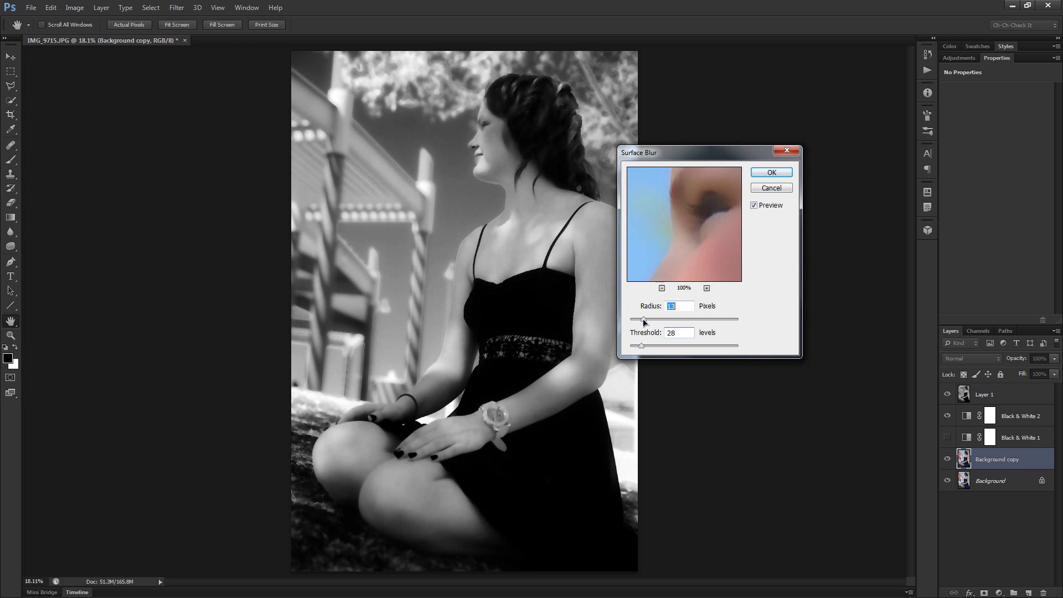
left_click_drag(644, 321, 639, 322)
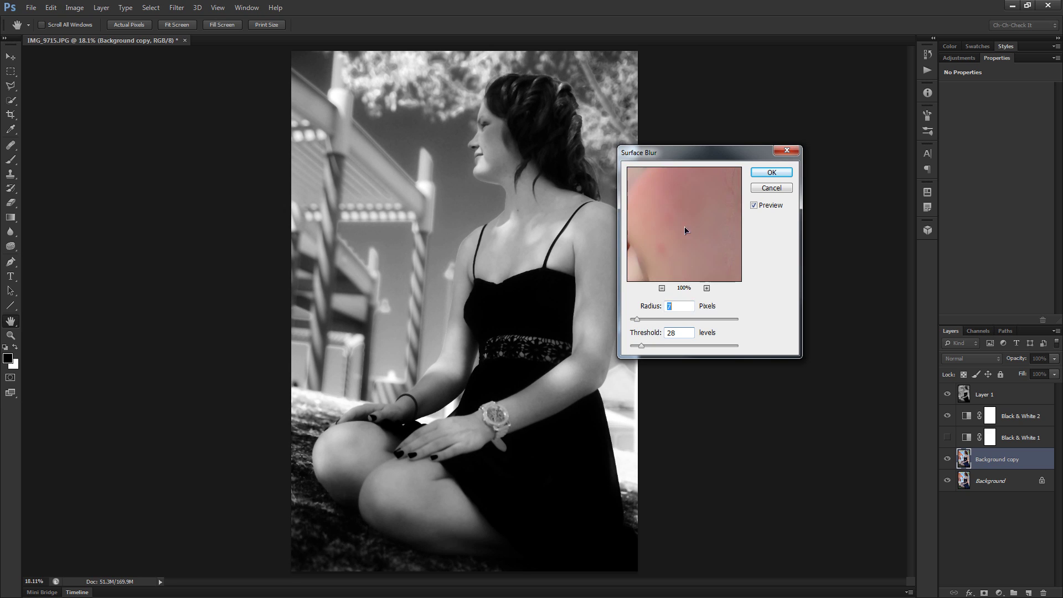
left_click_drag(685, 231, 765, 289)
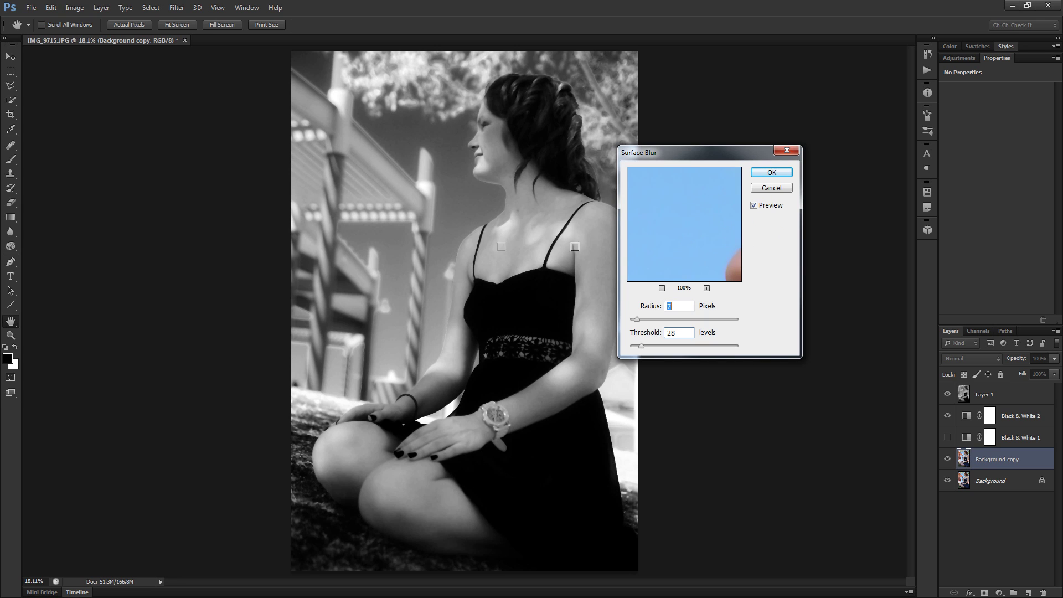
left_click(782, 174)
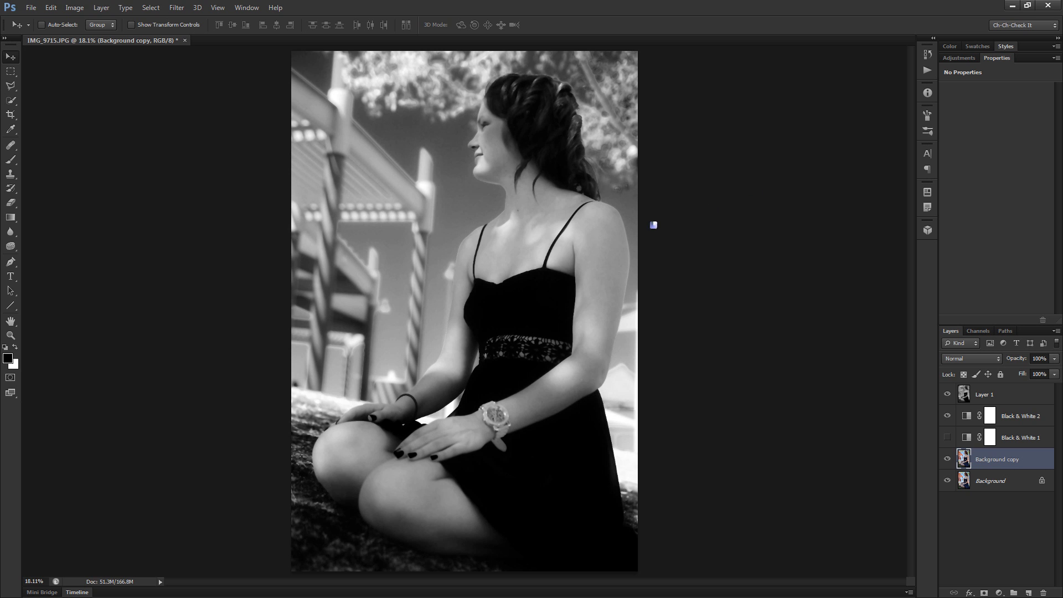
Inspect the smoothed face at actual pixels, turn Black & White 1 back on, and fit the portrait
key("ctrl+1")
left_click_drag(712, 229, 660, 443)
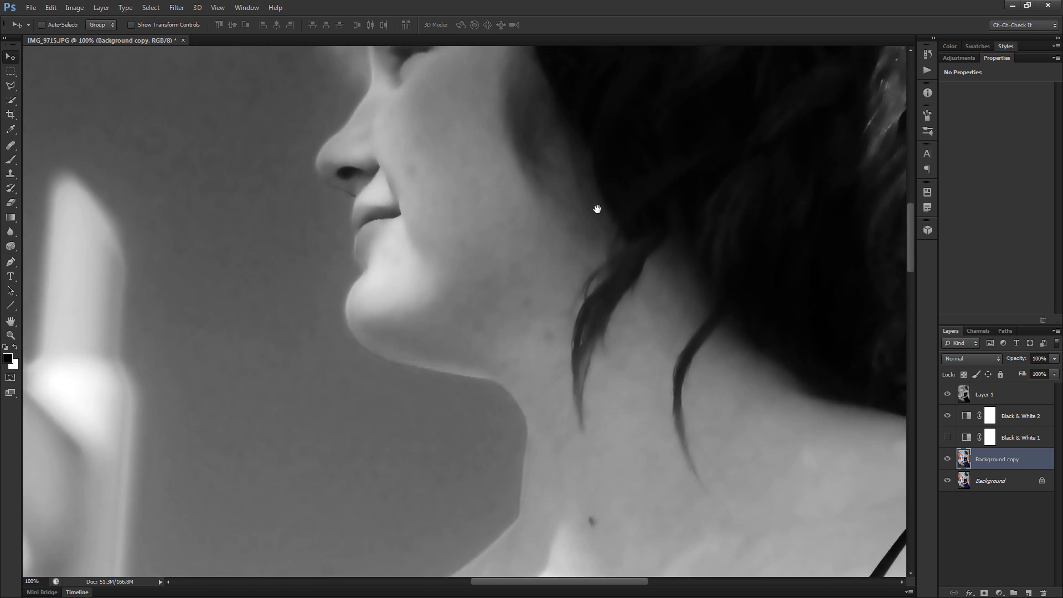
left_click_drag(595, 208, 601, 247)
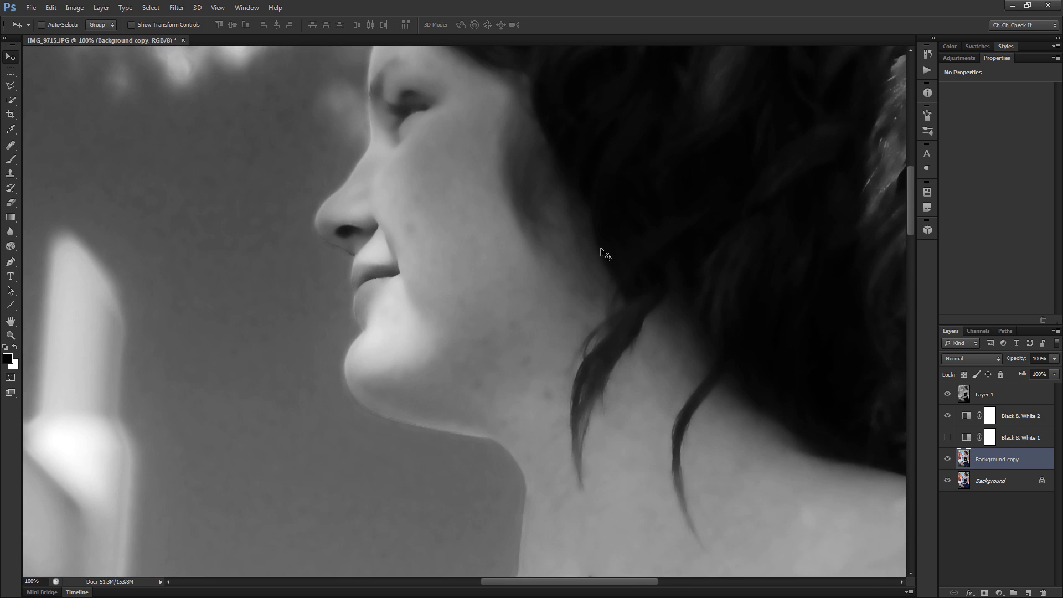
left_click_drag(662, 315, 684, 368)
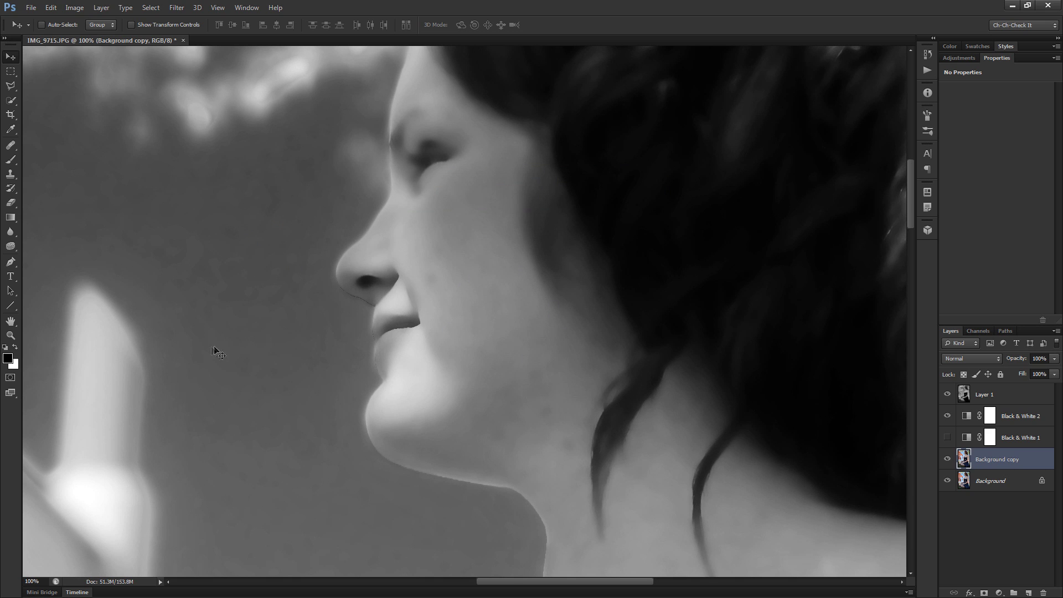
scroll(506, 335, "down", 4)
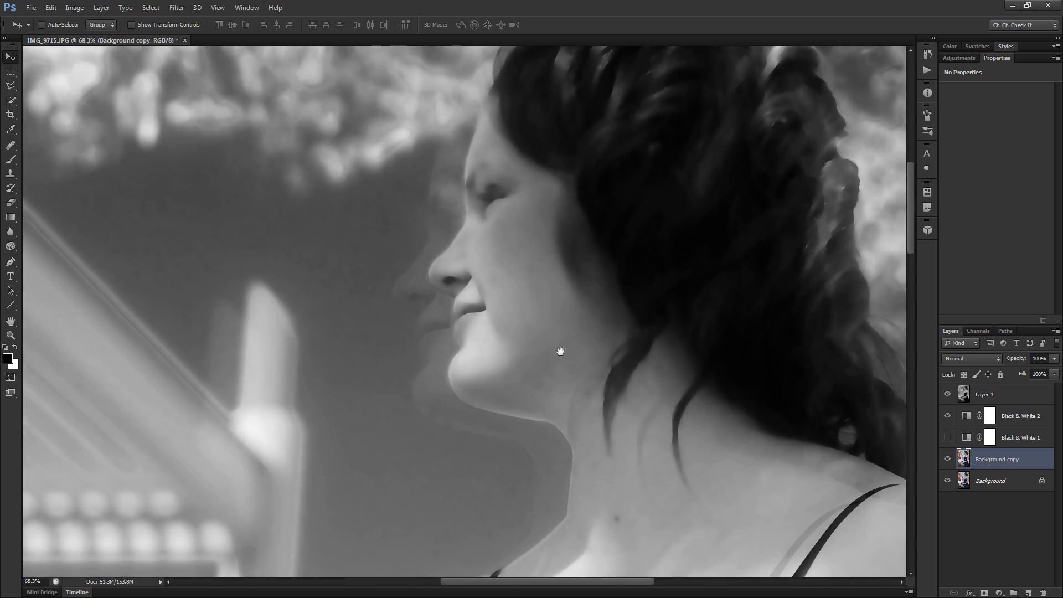
left_click_drag(560, 351, 570, 368)
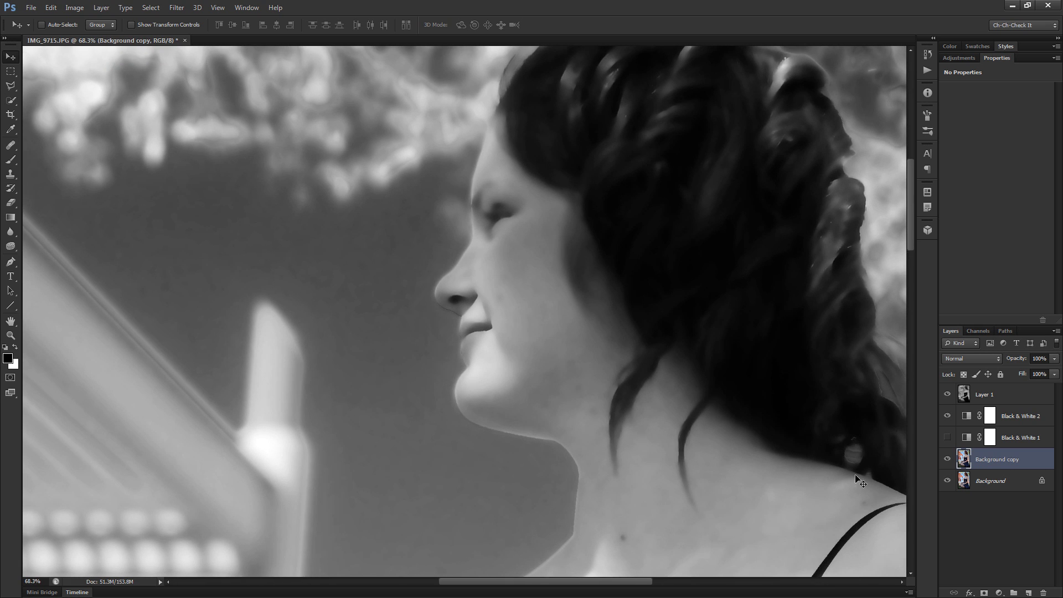
left_click(947, 438)
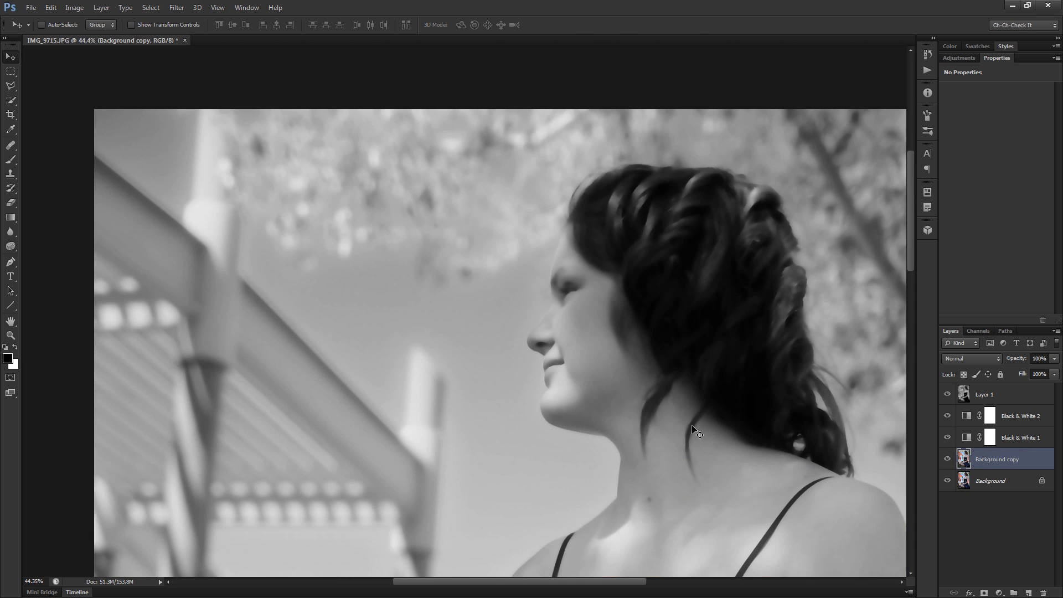
scroll(697, 430, "down", 4)
left_click_drag(725, 491, 698, 415)
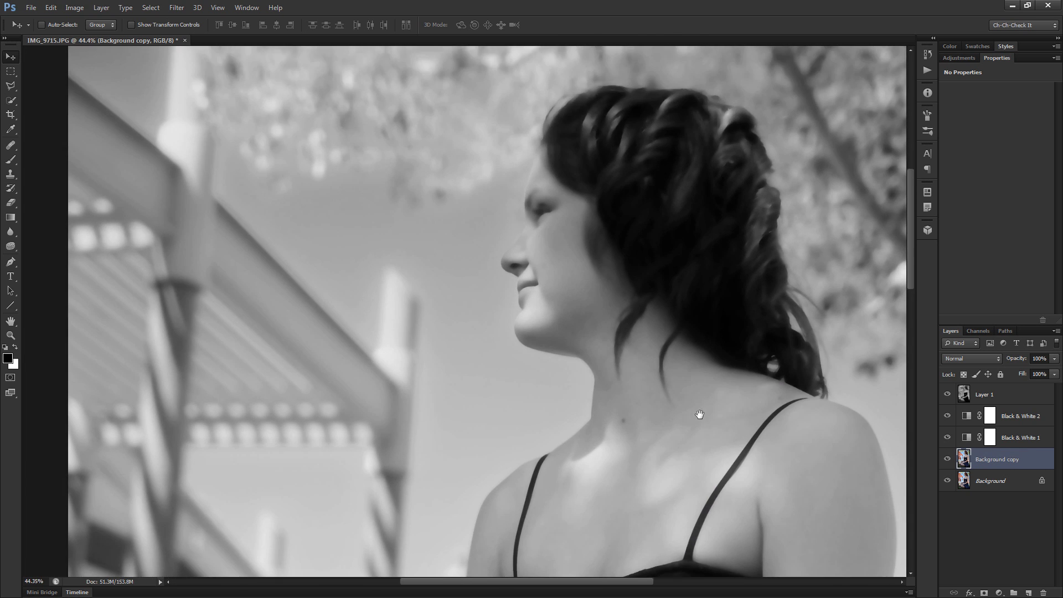
scroll(553, 261, "up", 8)
scroll(554, 255, "down", 5)
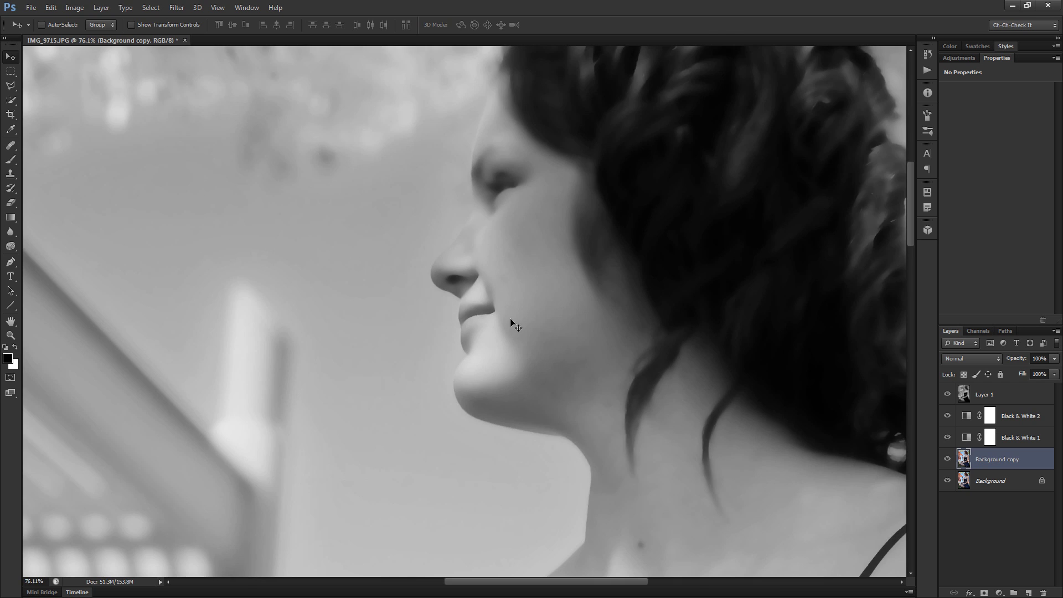
key("ctrl+0")
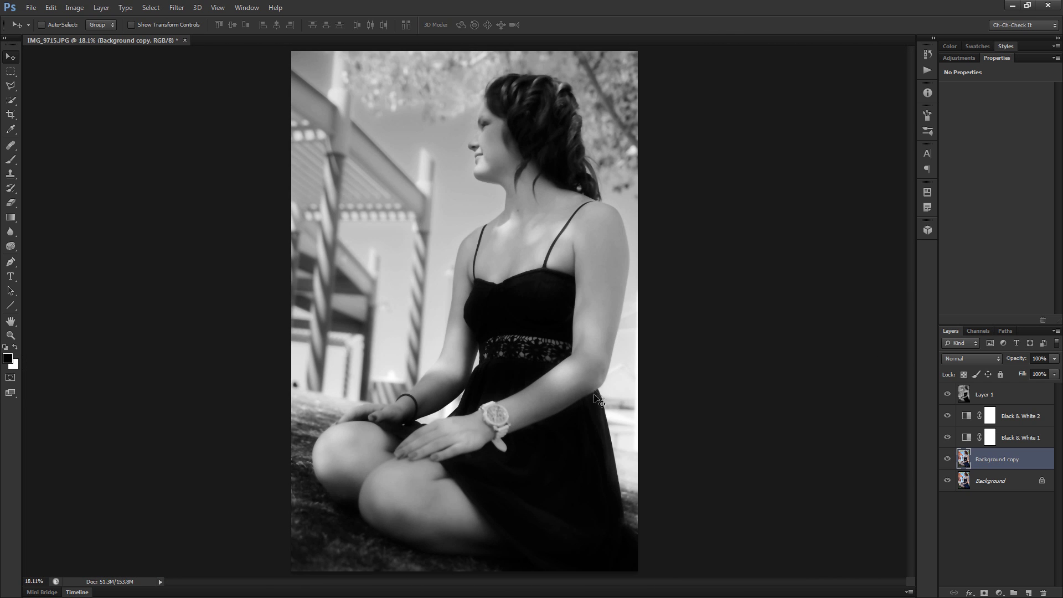
Select Layer 1 and toggle its visibility off and on twice to compare the effect
left_click(994, 396)
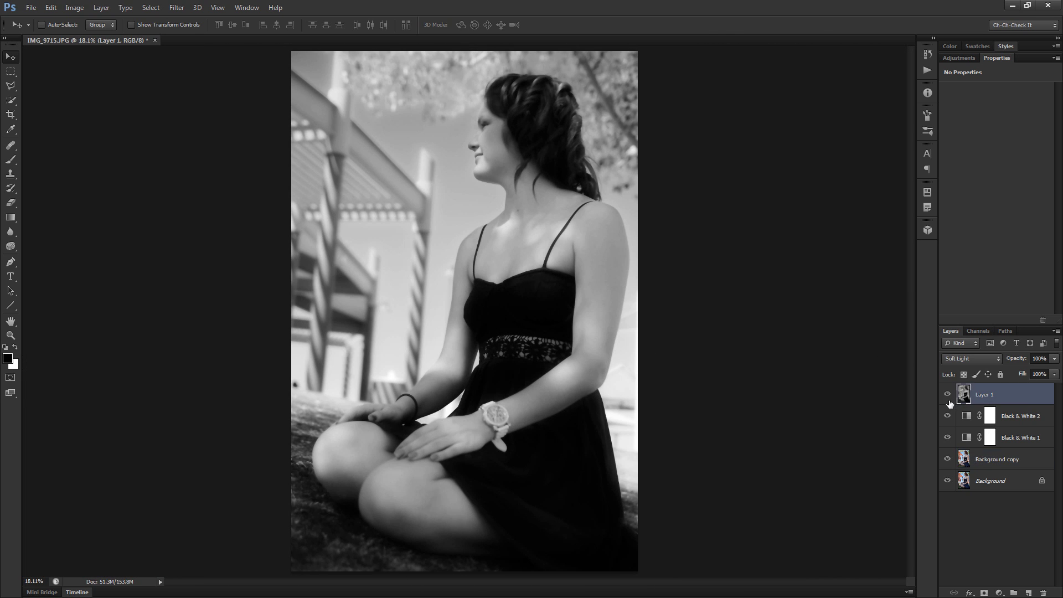
left_click(948, 395)
left_click(947, 394)
left_click(948, 395)
left_click(947, 394)
Hide the Black & White 1 adjustment and fit the whole portrait on screen
left_click(947, 438)
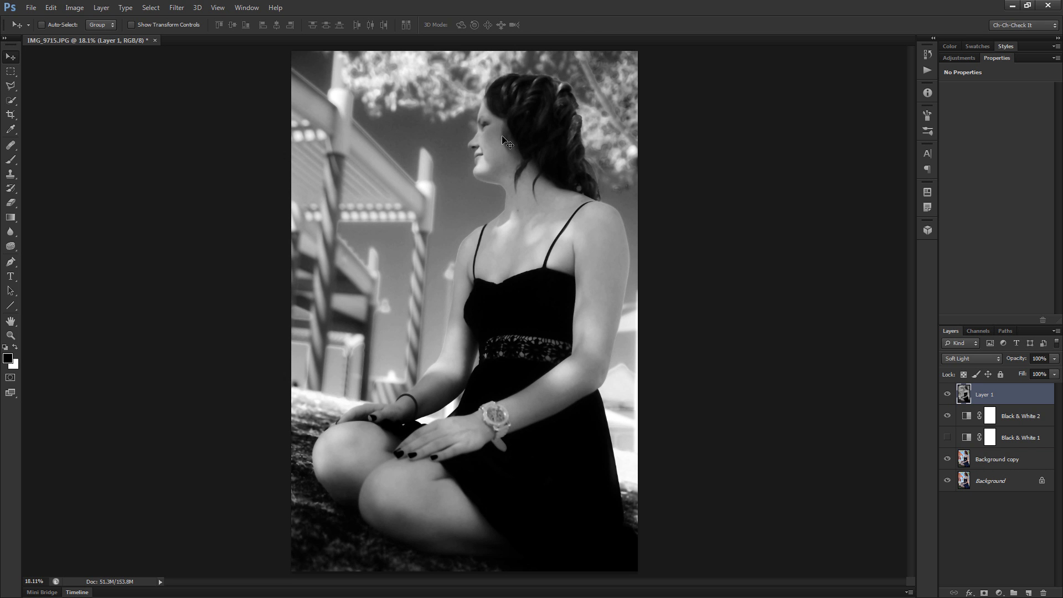
scroll(487, 168, "up", 3, "alt")
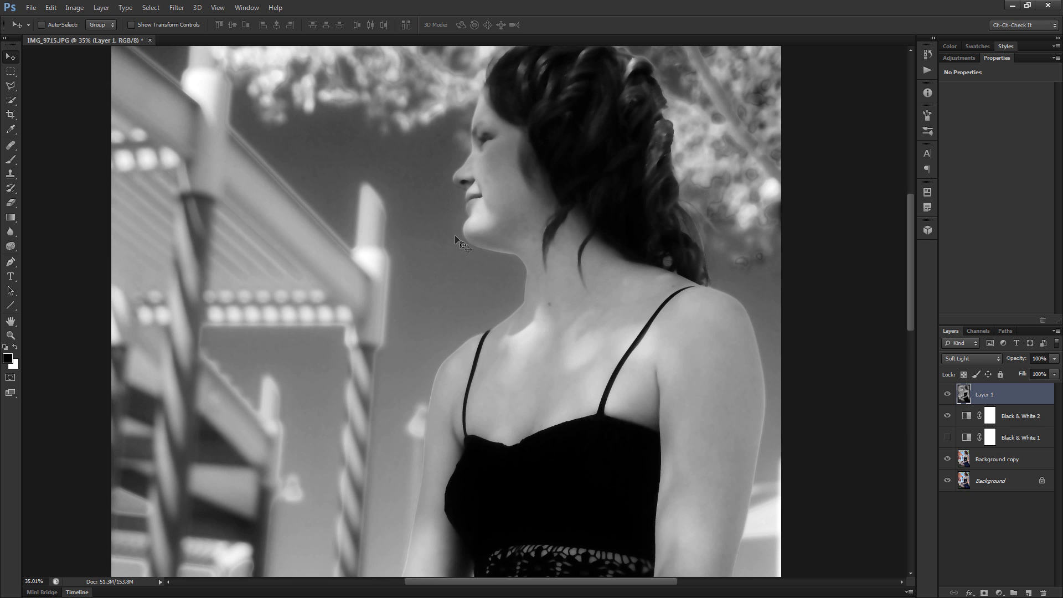
key("ctrl+0")
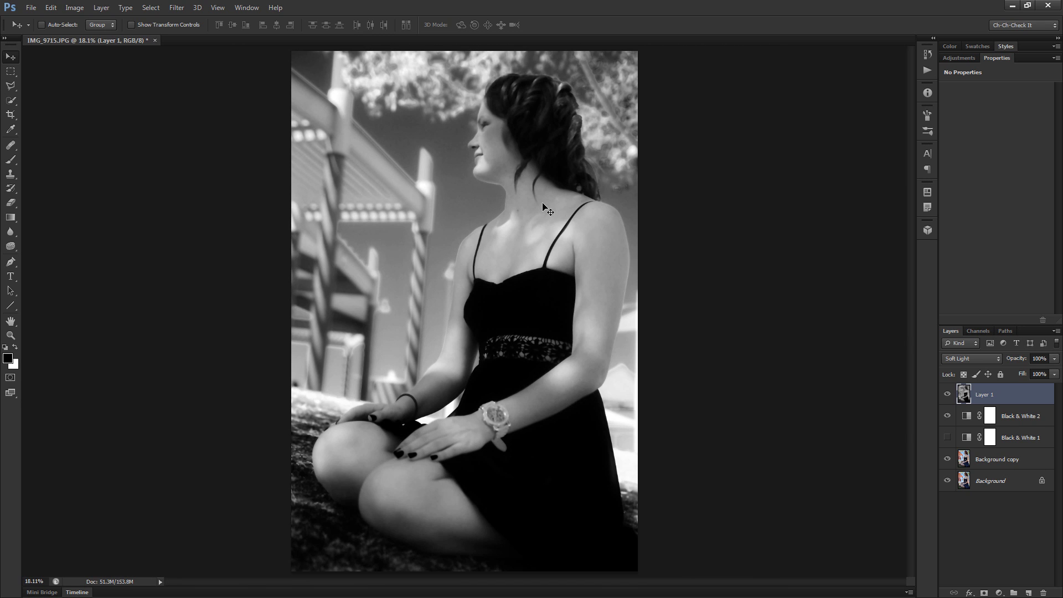
Switch the portrait to Full Screen Mode with the F shortcut, hiding panels and menus
key("f")
key("f")
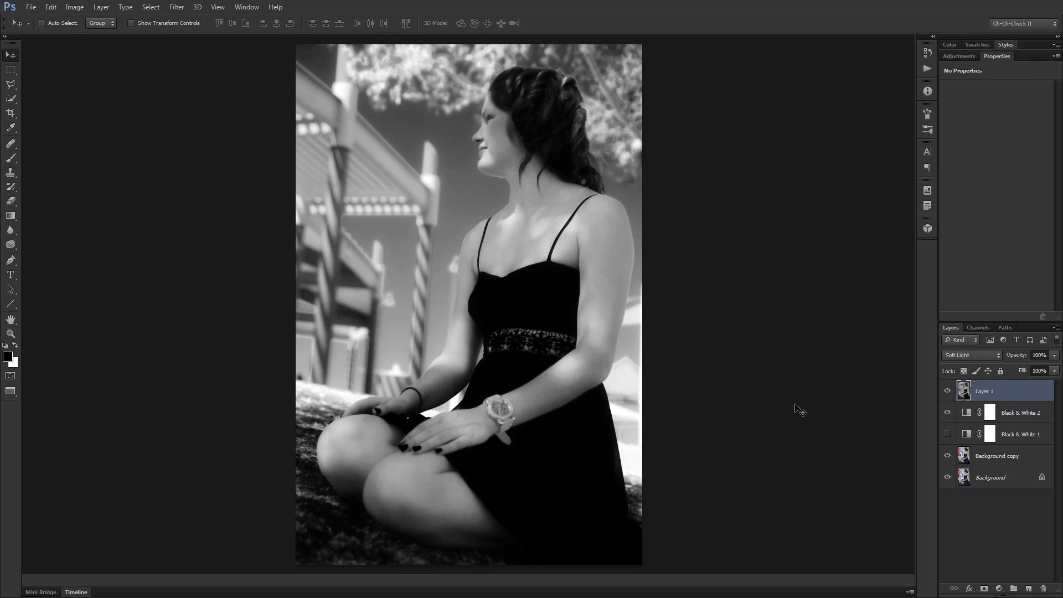